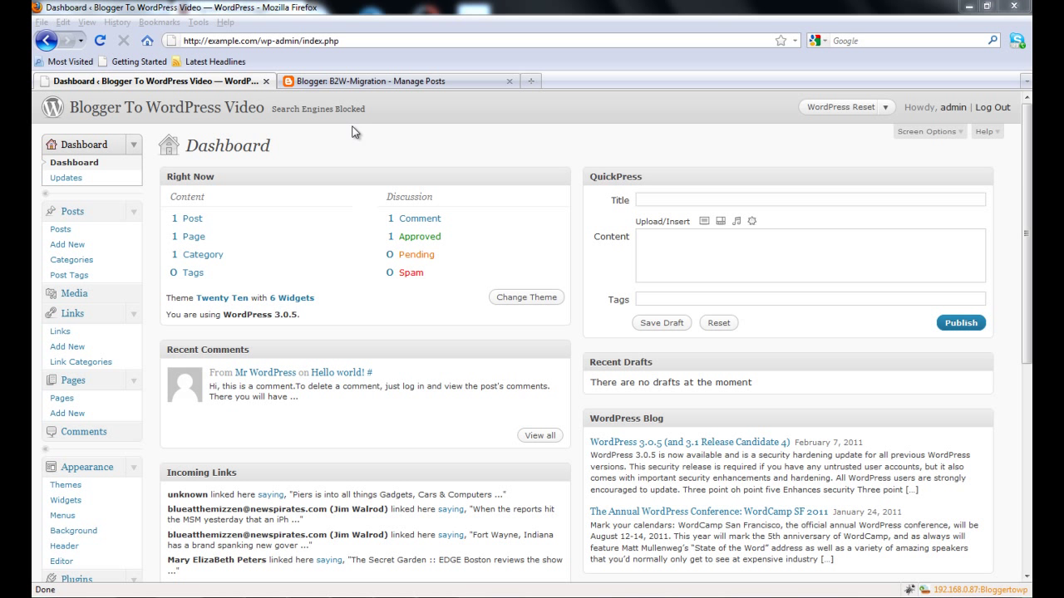
# - Glance at the Blogger blog's posts, then go to Tools > Import in WordPress
pyautogui.click(353, 83)
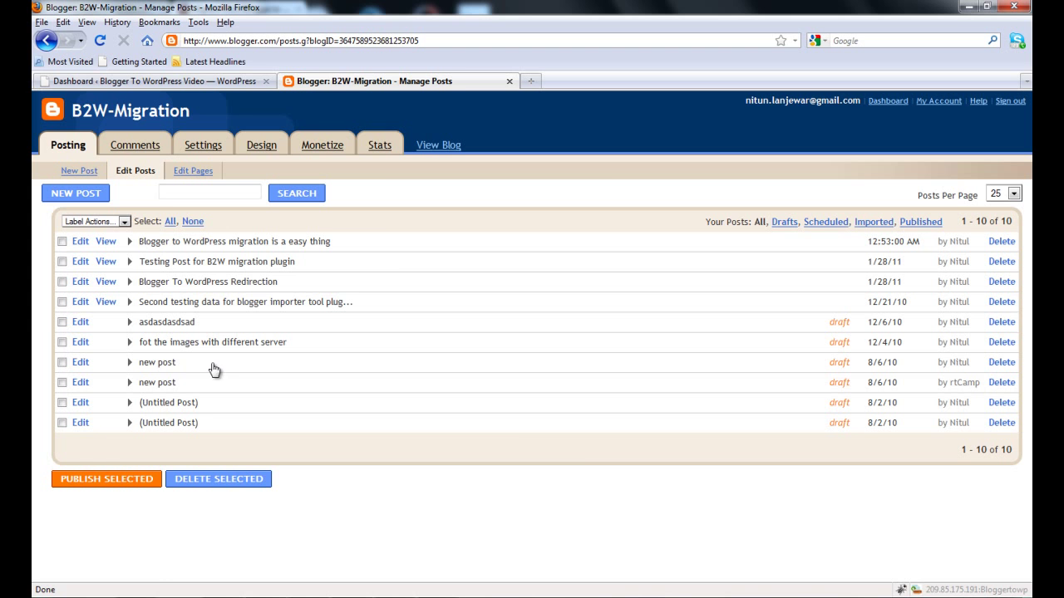
pyautogui.click(206, 83)
pyautogui.scroll(-2, 174, 399)
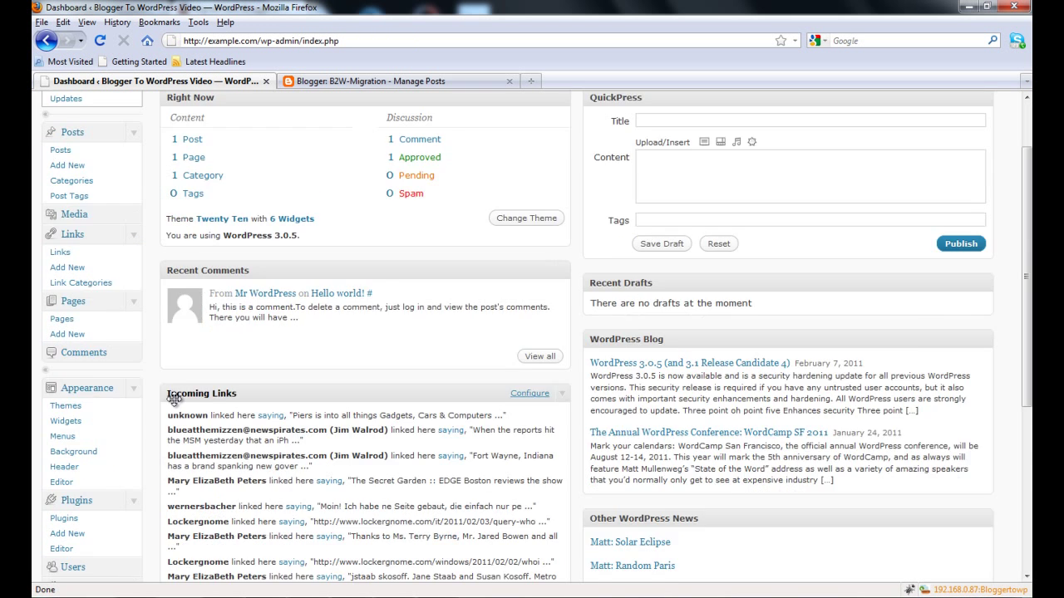
pyautogui.scroll(-2, 174, 399)
pyautogui.scroll(-2, 174, 399)
pyautogui.click(126, 468)
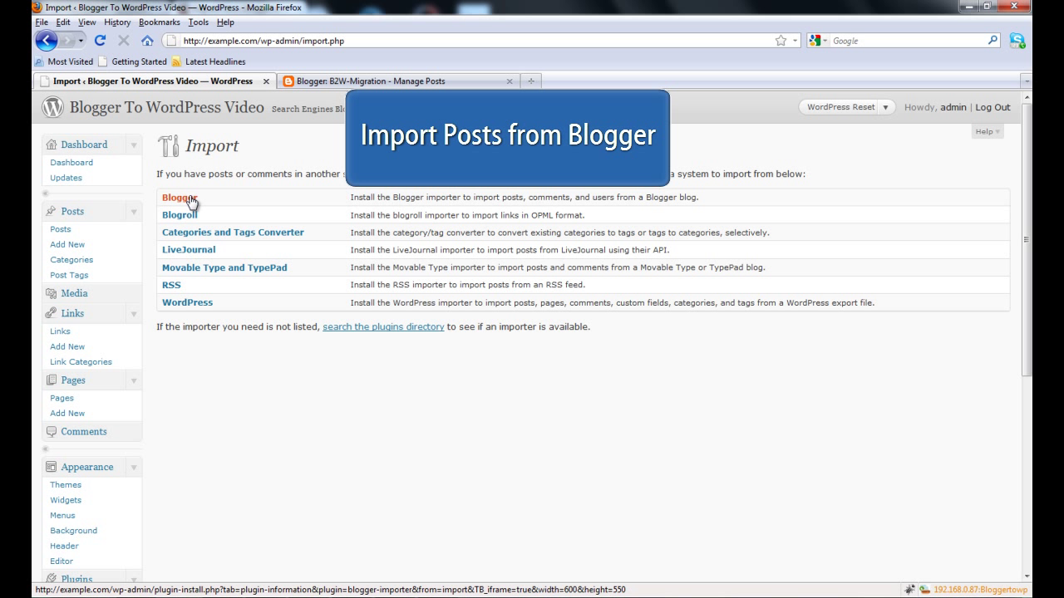
# - Install and activate the Blogger Importer 0.3 plugin to list the four Blogger blogs
pyautogui.click(179, 198)
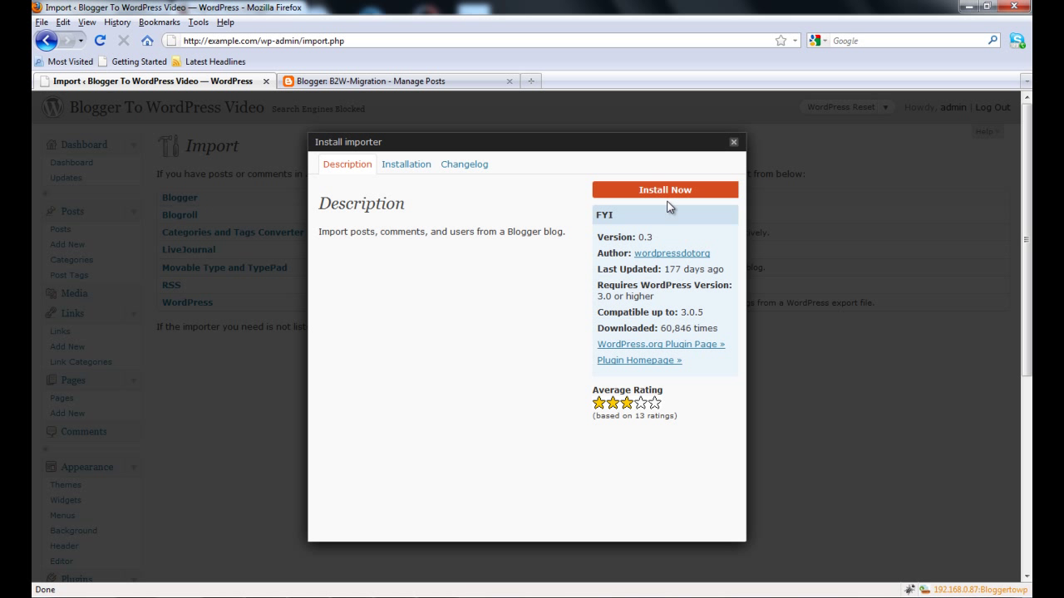
pyautogui.click(676, 193)
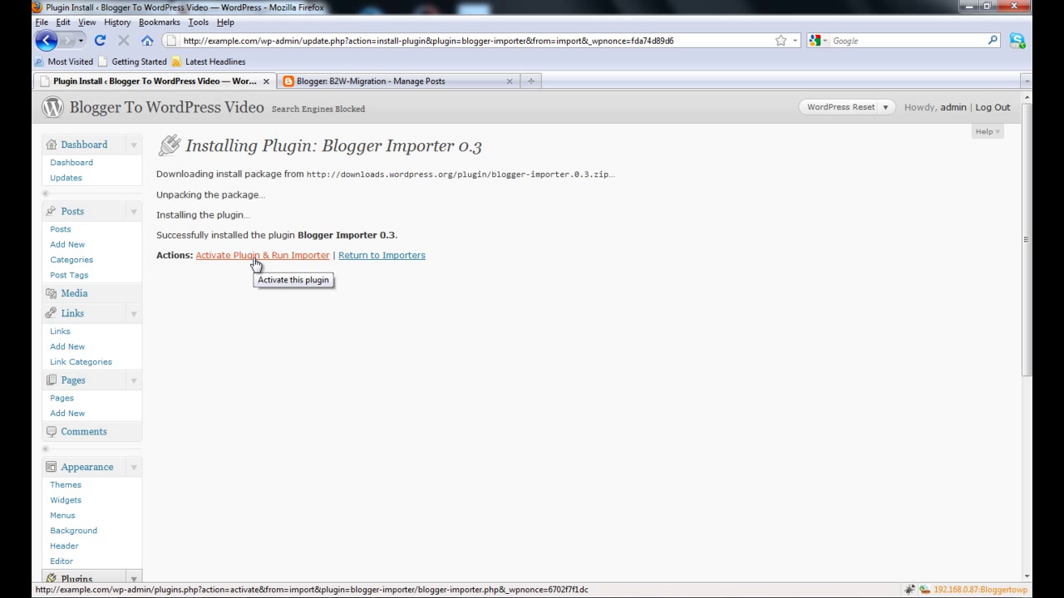
pyautogui.click(255, 261)
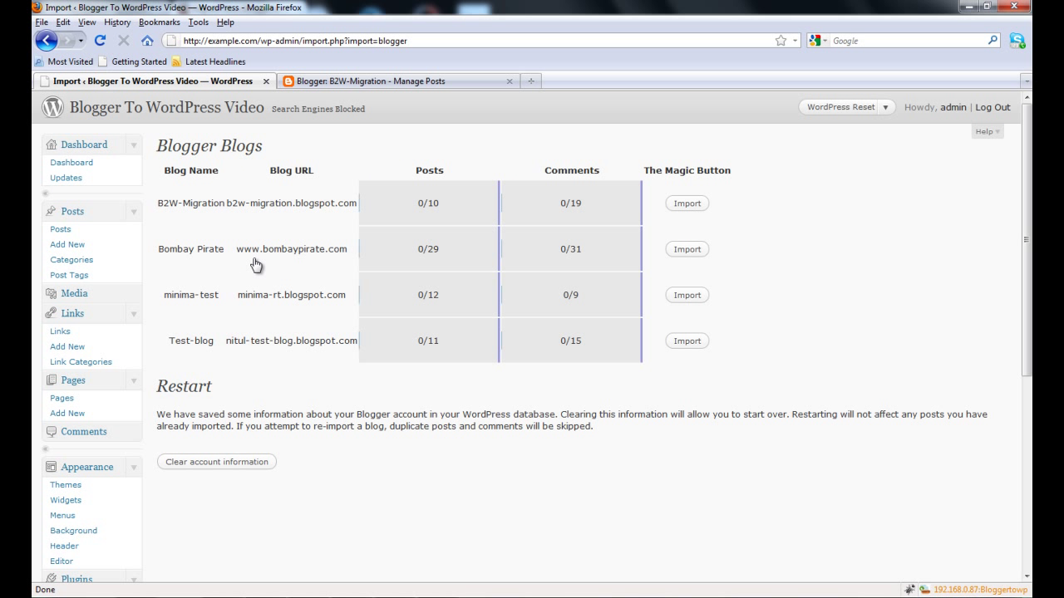
# - Import B2W-Migration's posts and 19 comments, then proceed to Set Authors
pyautogui.click(687, 204)
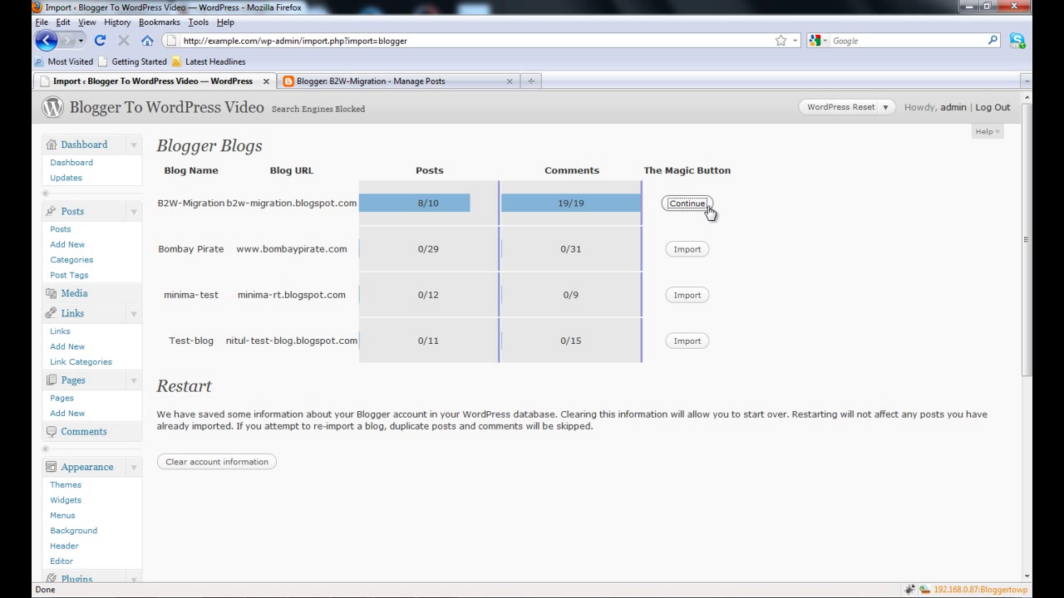
pyautogui.click(708, 208)
pyautogui.click(708, 208)
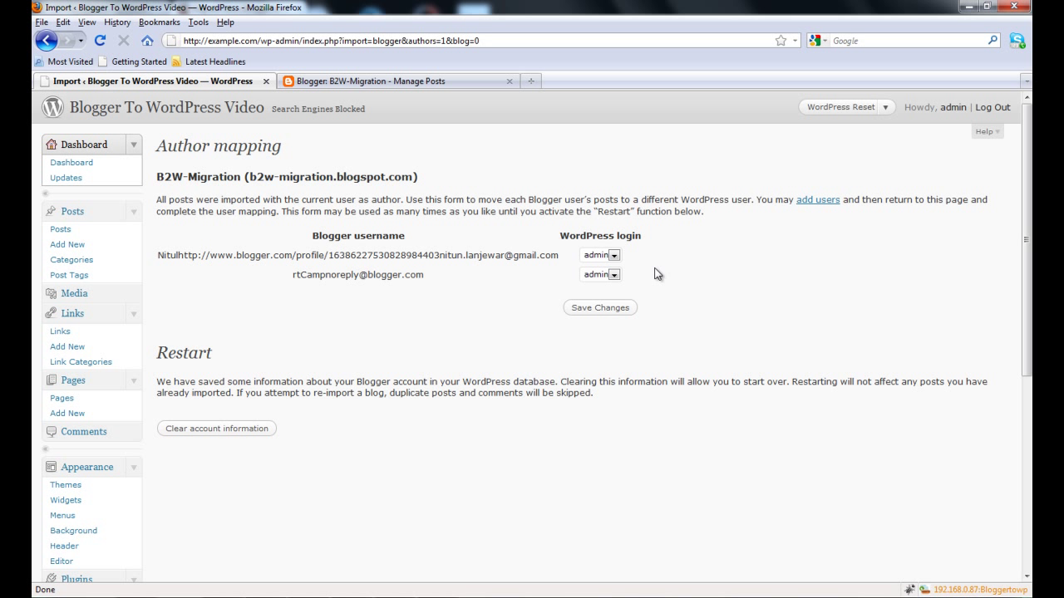
# - Open the Users list in a new tab and start the Add New User form
pyautogui.click(598, 255)
pyautogui.rightClick(820, 202)
pyautogui.click(843, 225)
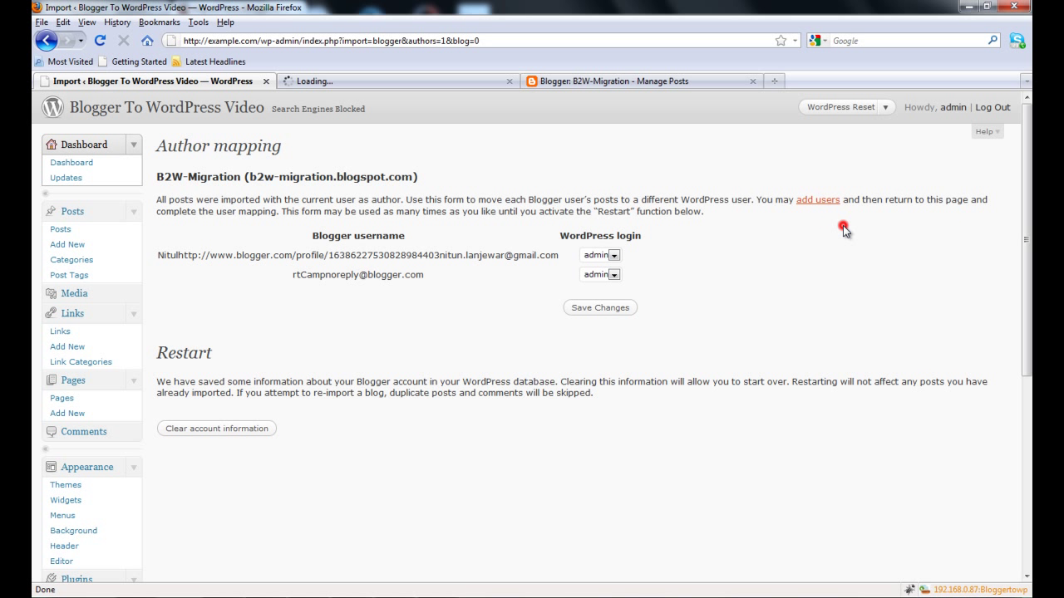
pyautogui.click(398, 83)
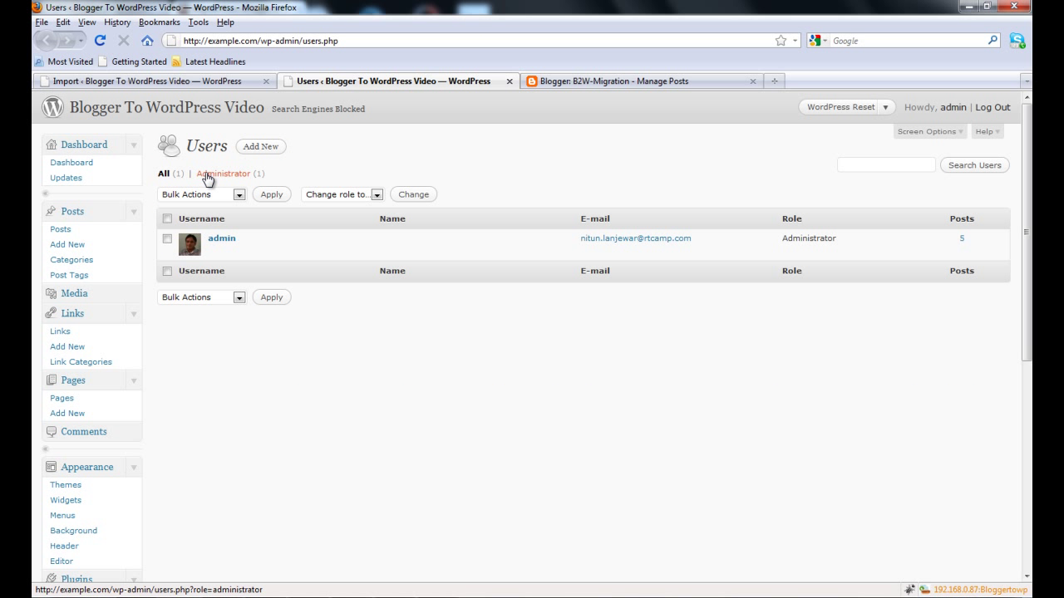
pyautogui.click(253, 147)
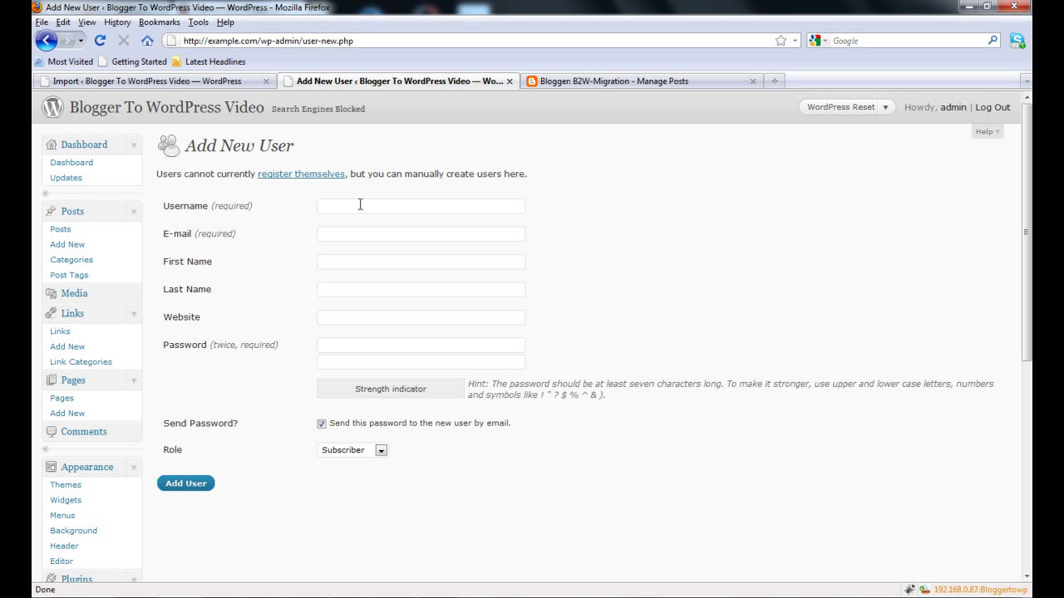
# - Enter the new user's username and pick their suggested e-mail address
pyautogui.click(358, 204)
pyautogui.press('Tab')
pyautogui.write('om')
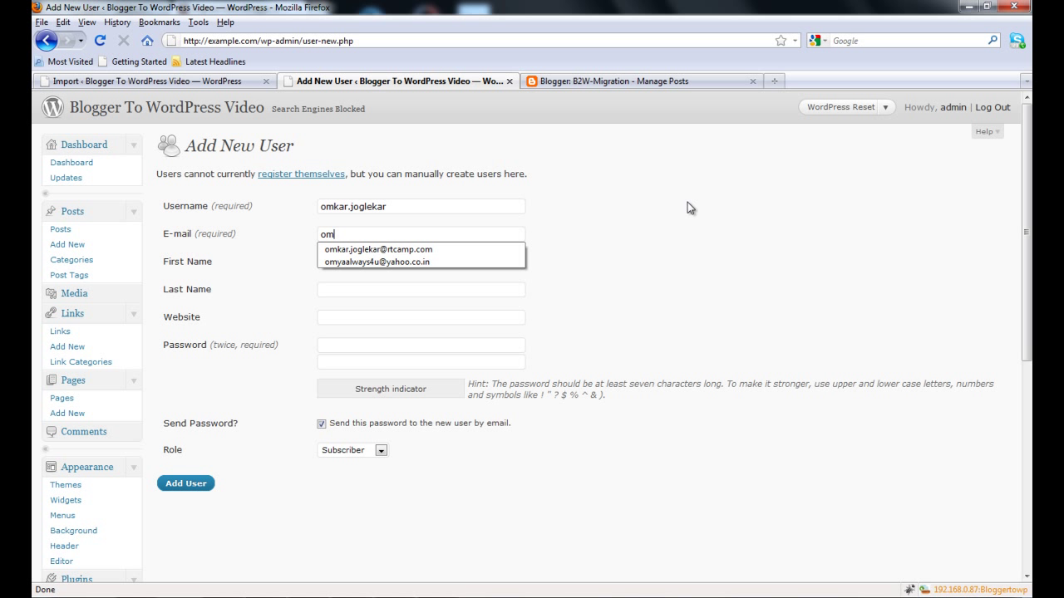
pyautogui.write('kar')
pyautogui.press('Down')
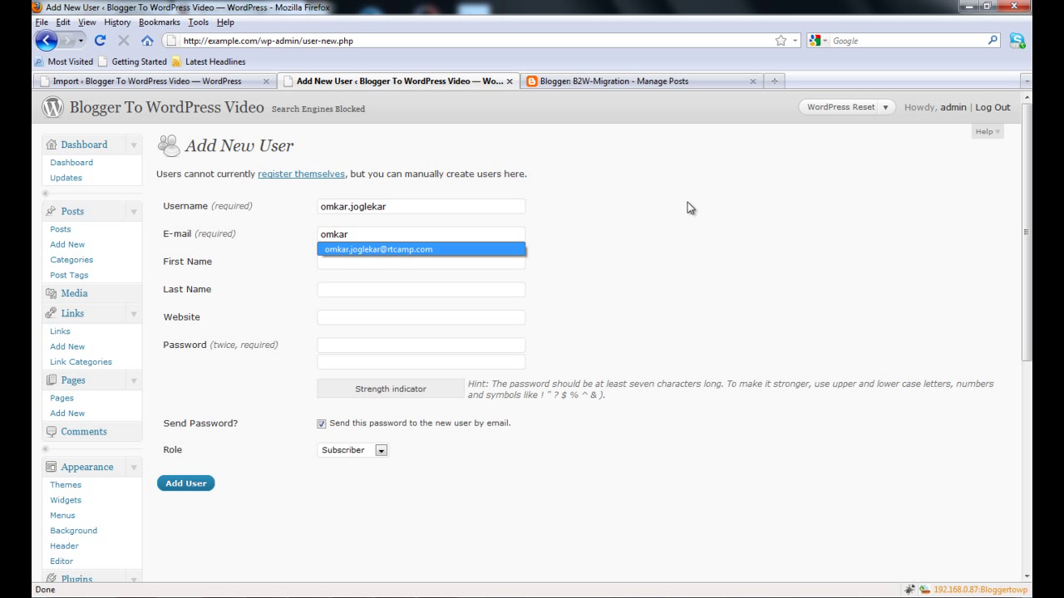
pyautogui.click(467, 251)
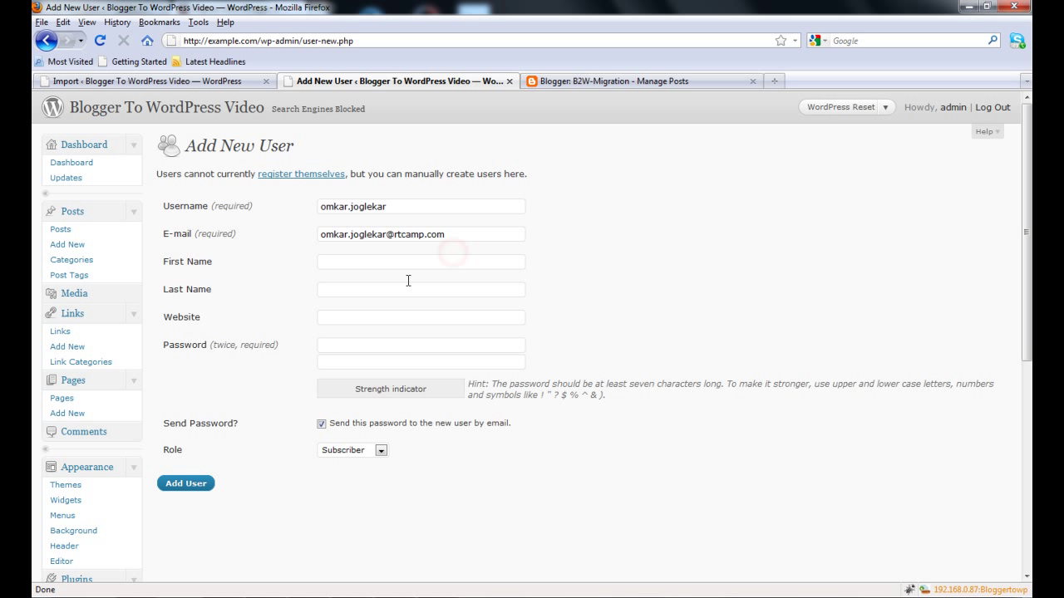
# - Enter and confirm the account password, assign the Author role, and add the user
pyautogui.click(342, 345)
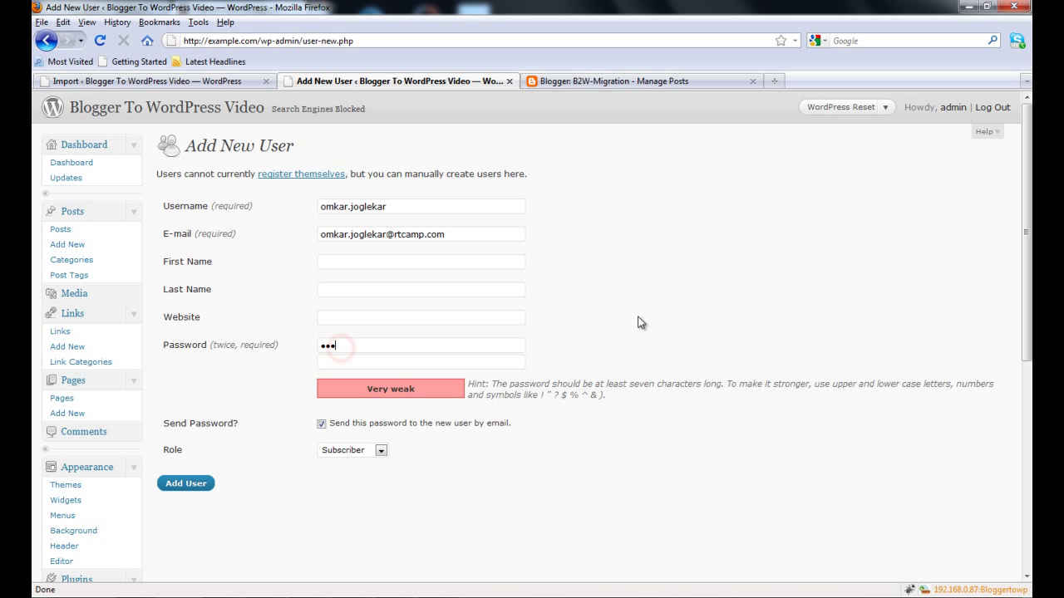
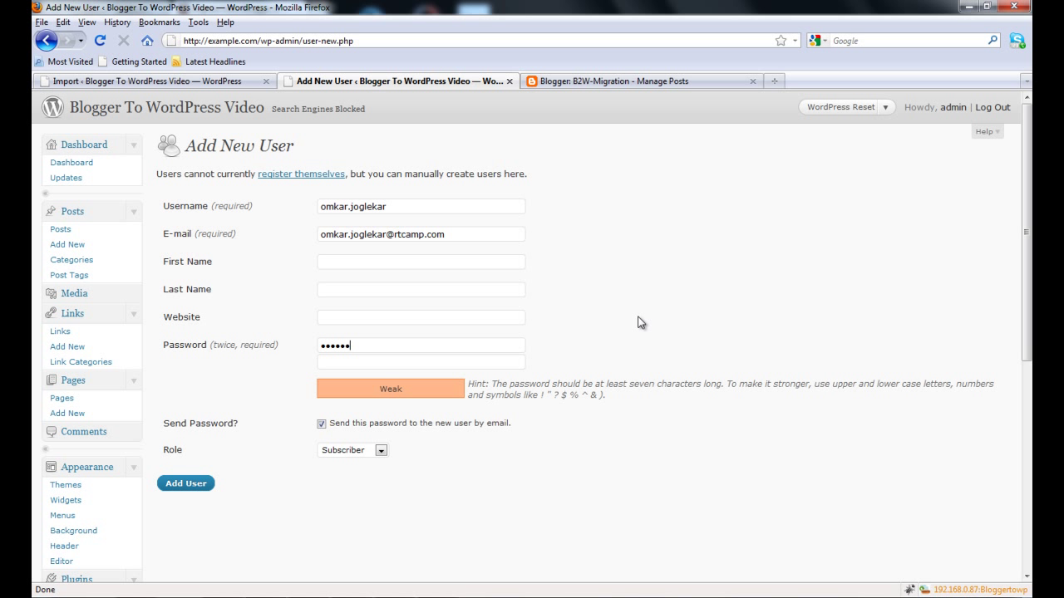
pyautogui.press('Tab')
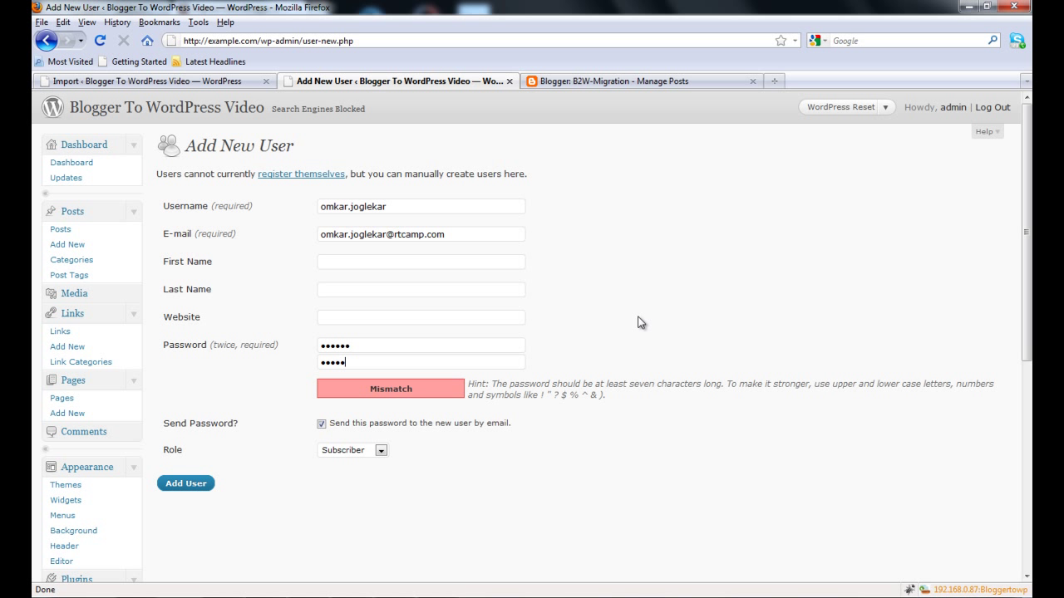
pyautogui.click(356, 449)
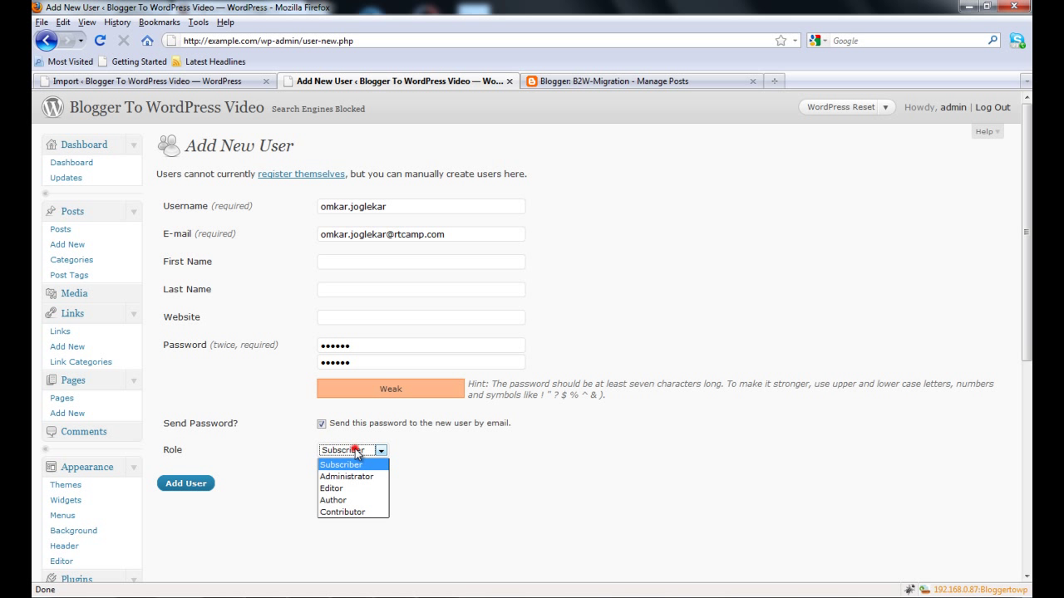
pyautogui.click(355, 500)
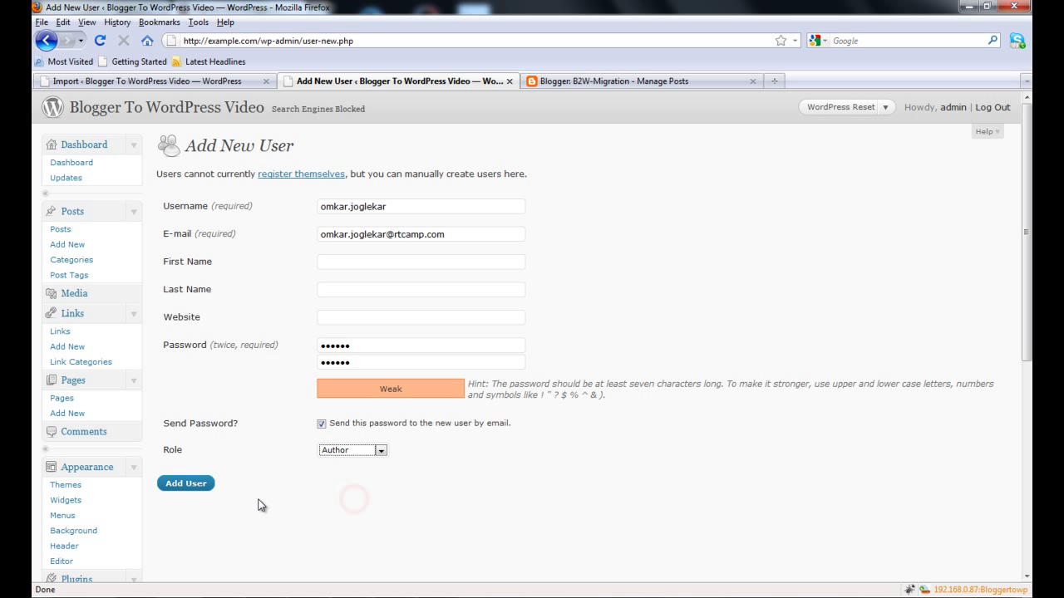
pyautogui.click(199, 491)
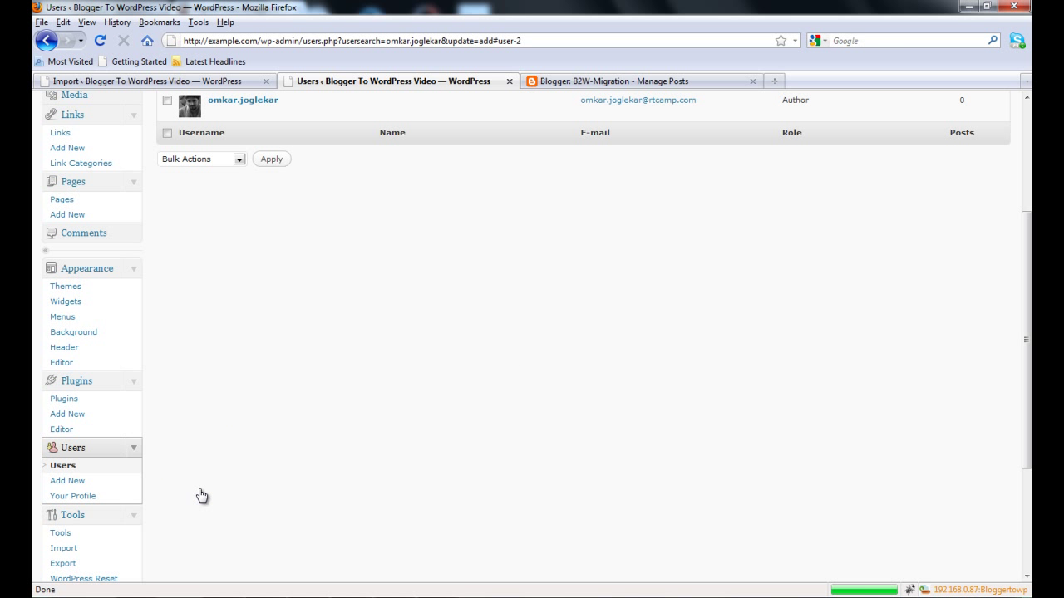
# - Map the second Blogger author to the new Author user and save the mapping
pyautogui.click(510, 82)
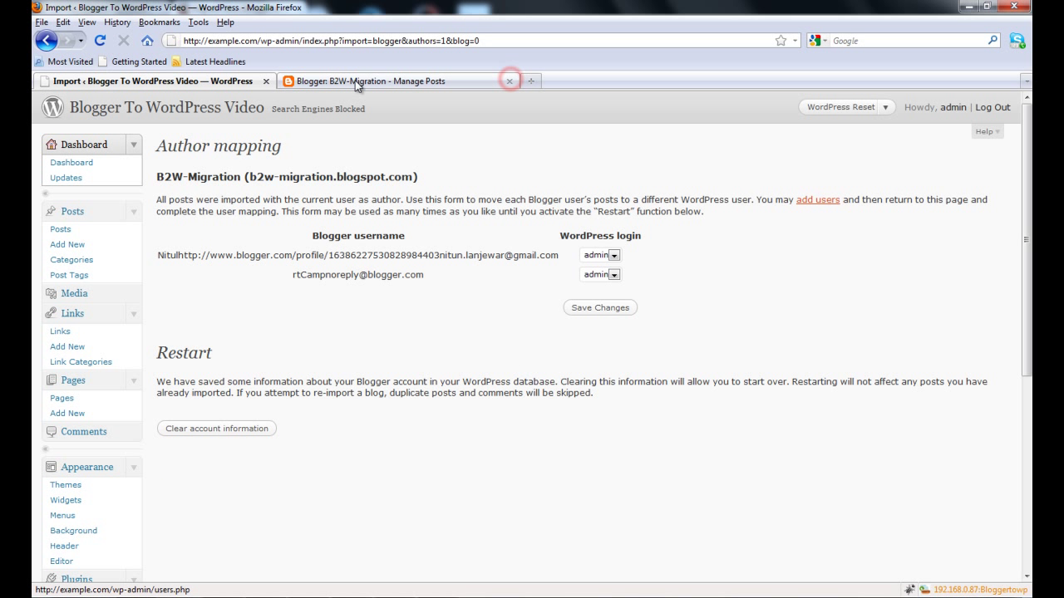
pyautogui.click(100, 42)
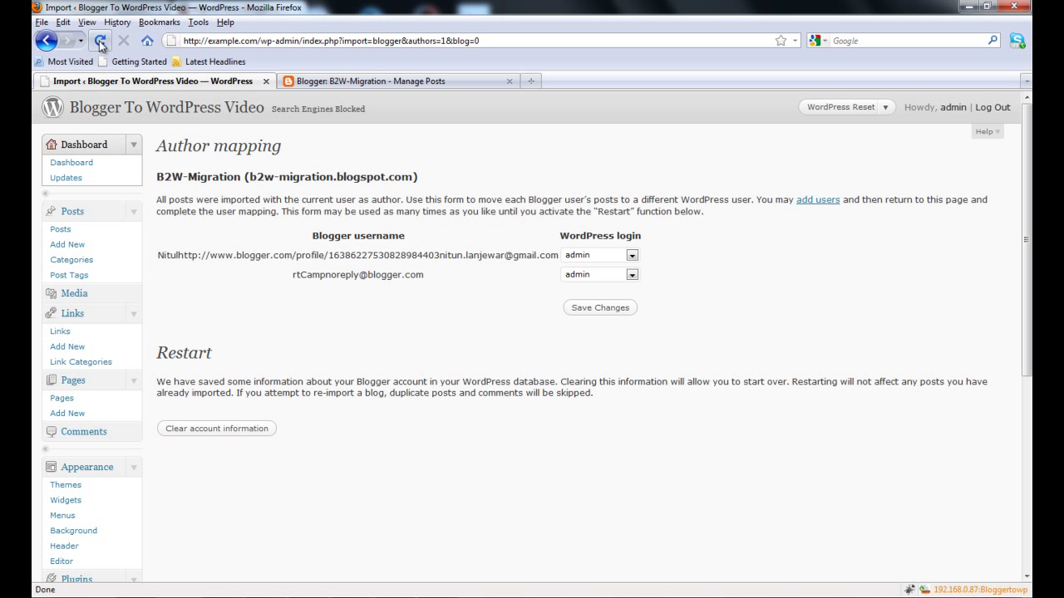
pyautogui.click(582, 275)
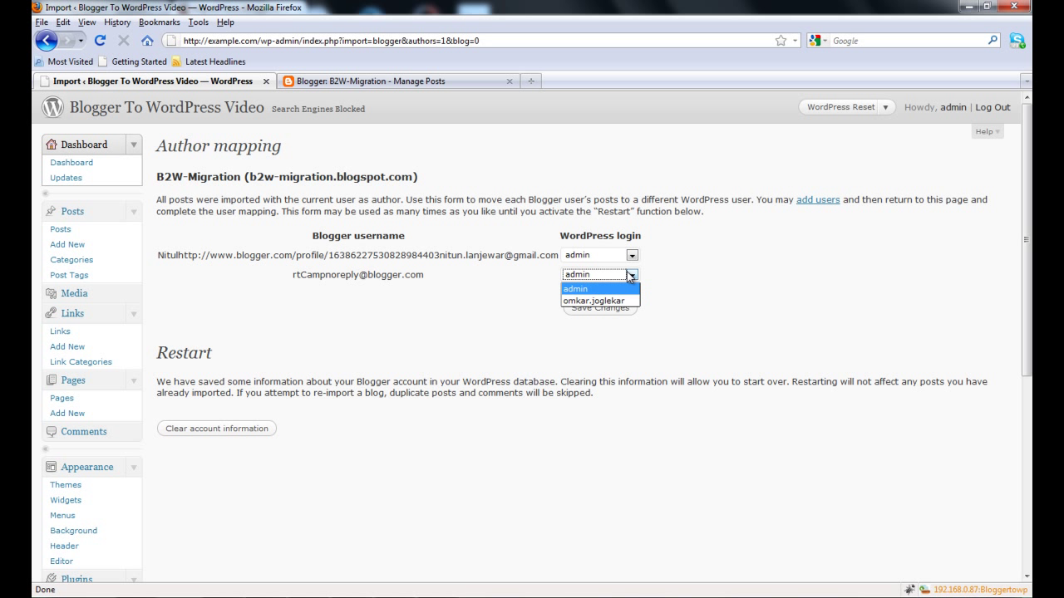
pyautogui.click(604, 301)
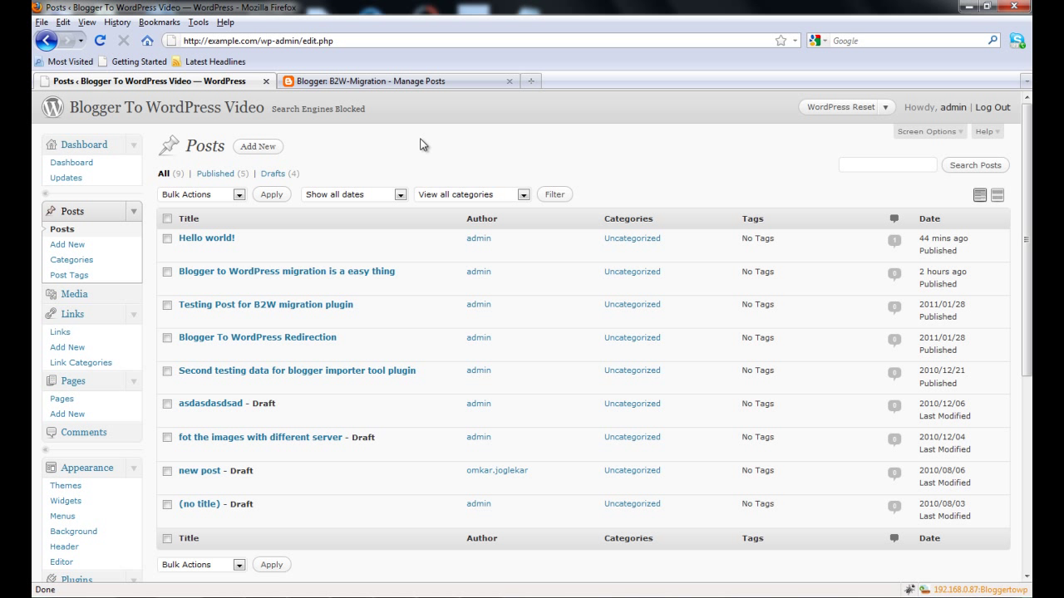
# - Open the bloggertowp.org 'Migrate from Blogger to WordPress' tutorial in a new tab
pyautogui.click(538, 80)
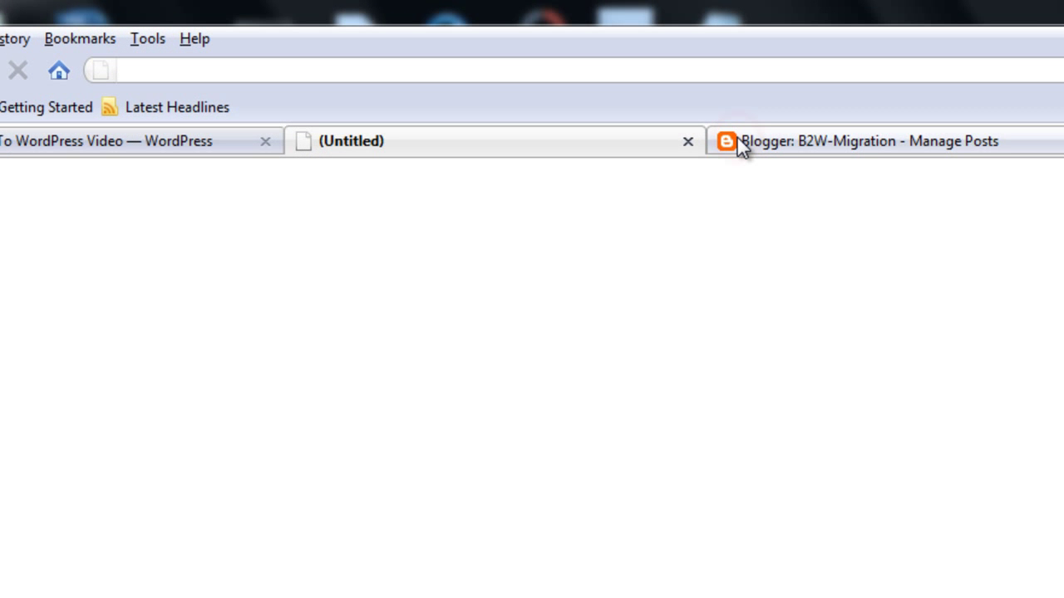
pyautogui.write('blogger')
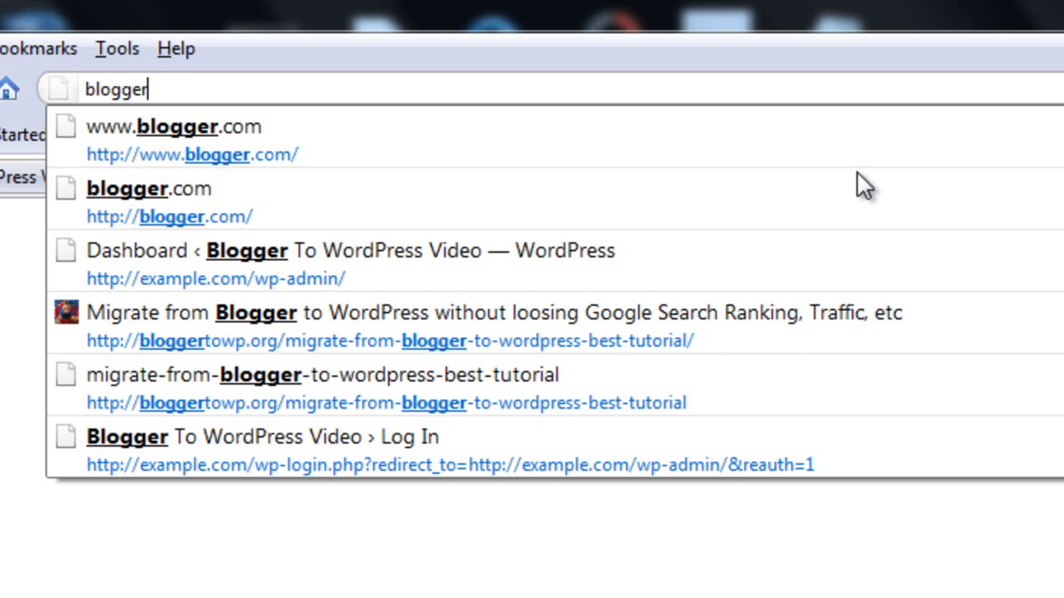
pyautogui.write('to')
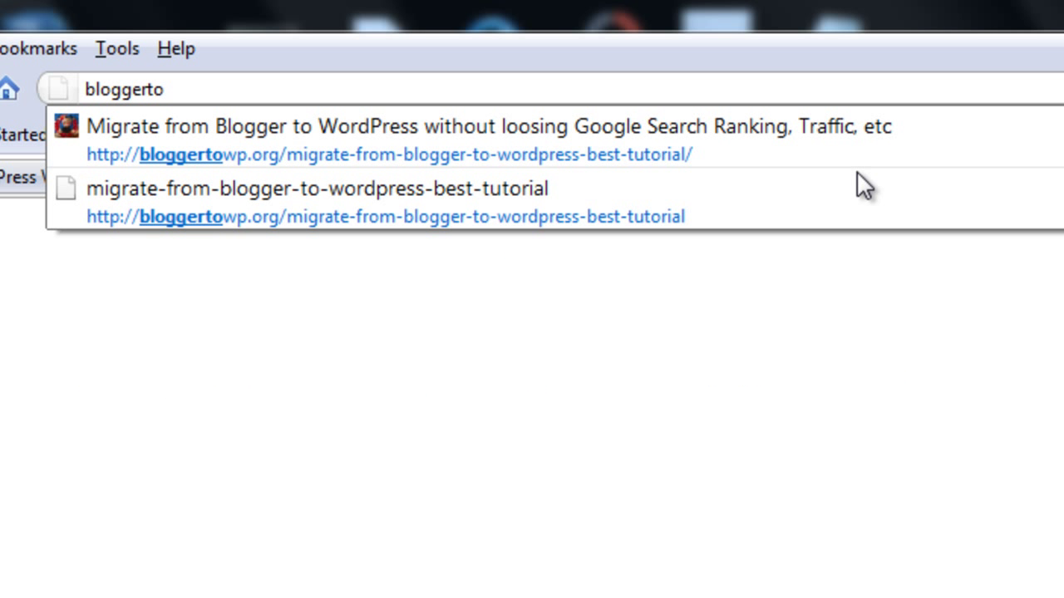
pyautogui.write('wp')
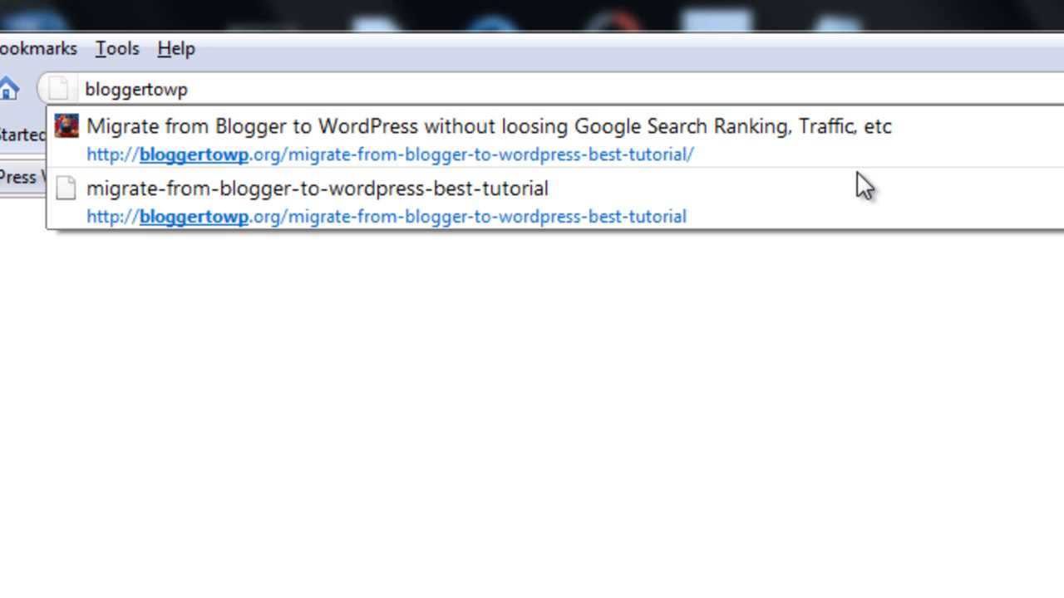
pyautogui.write('org')
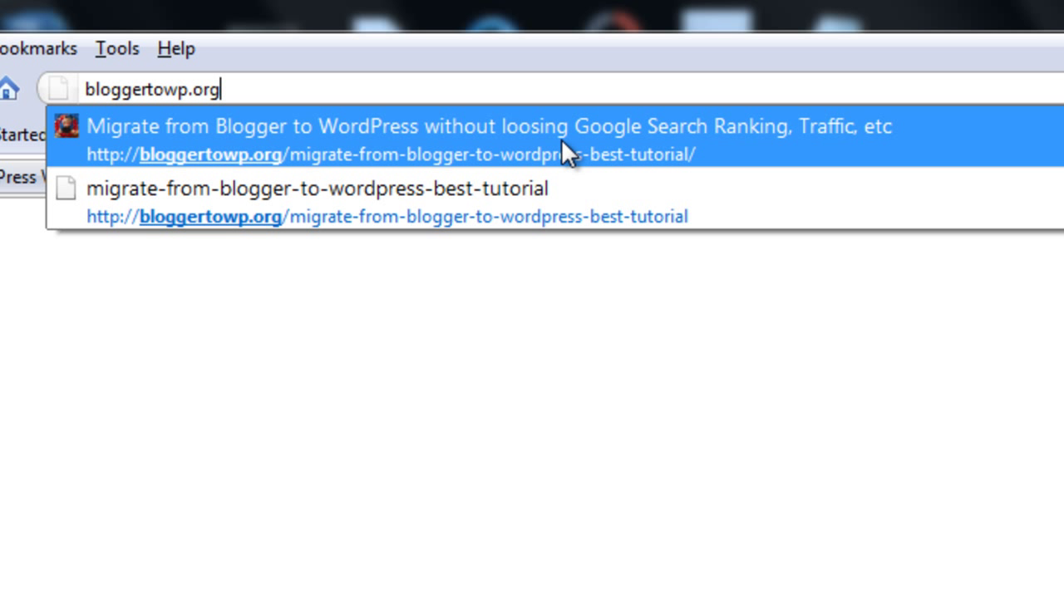
pyautogui.click(561, 139)
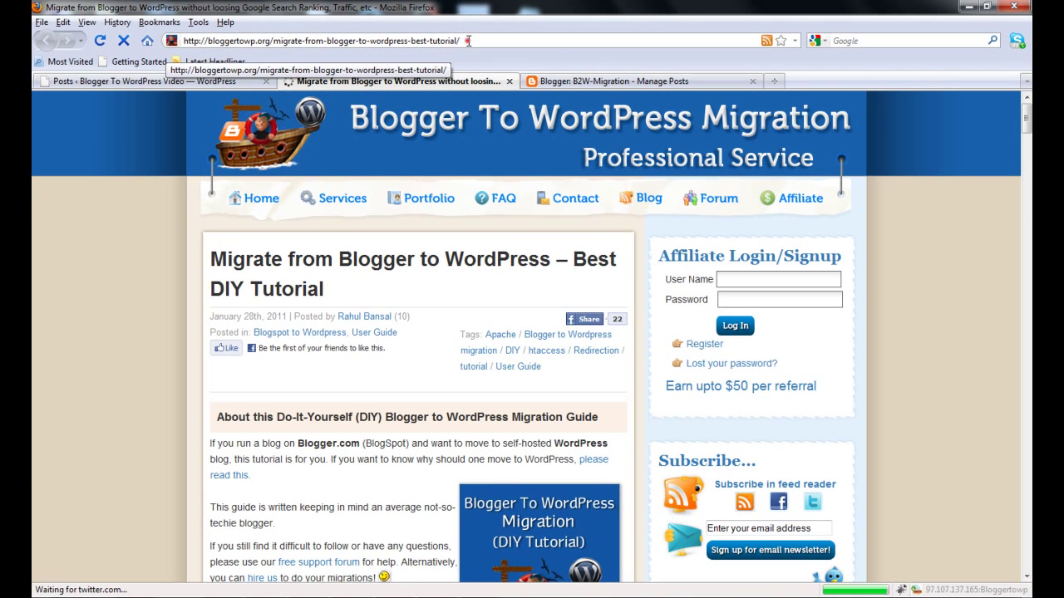
# - Copy the tutorial's PHP permalink-fixing script from the bloggertowp.org page
pyautogui.moveTo(468, 40); pyautogui.dragTo(183, 40)
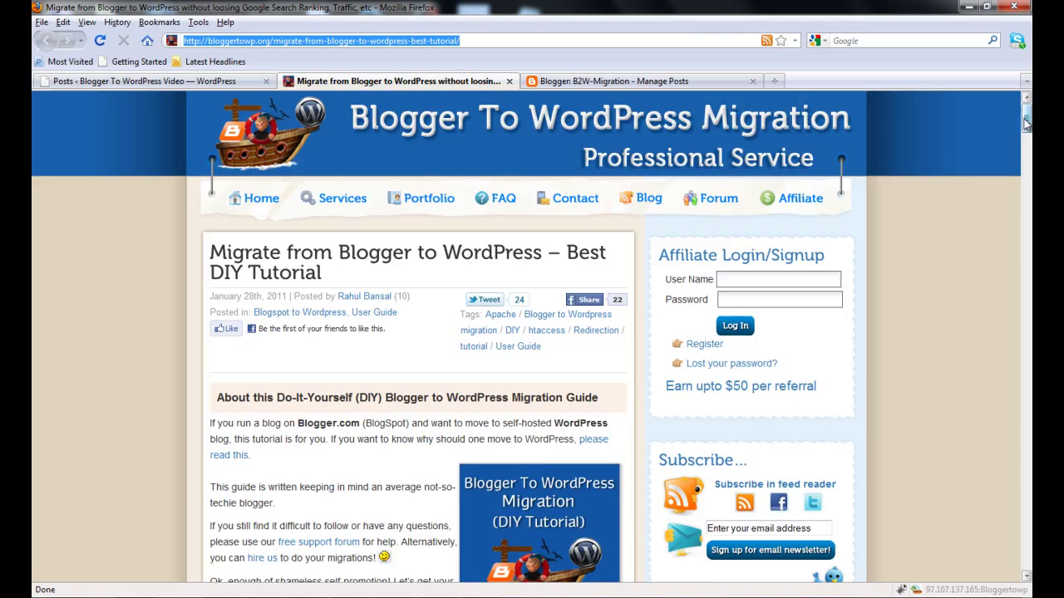
pyautogui.moveTo(1025, 123); pyautogui.dragTo(1026, 339)
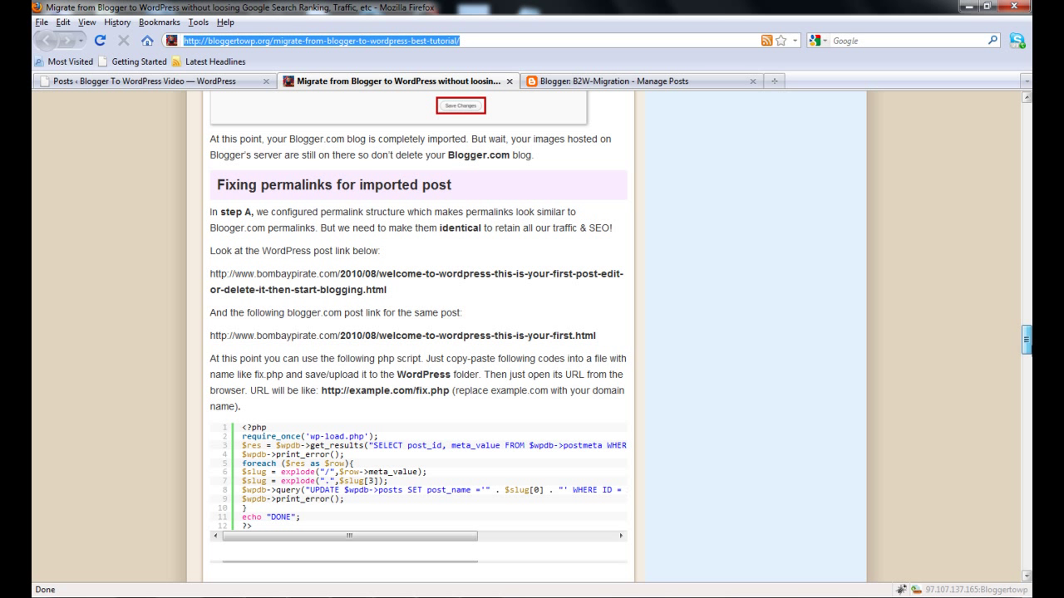
pyautogui.moveTo(1026, 339); pyautogui.dragTo(1026, 361)
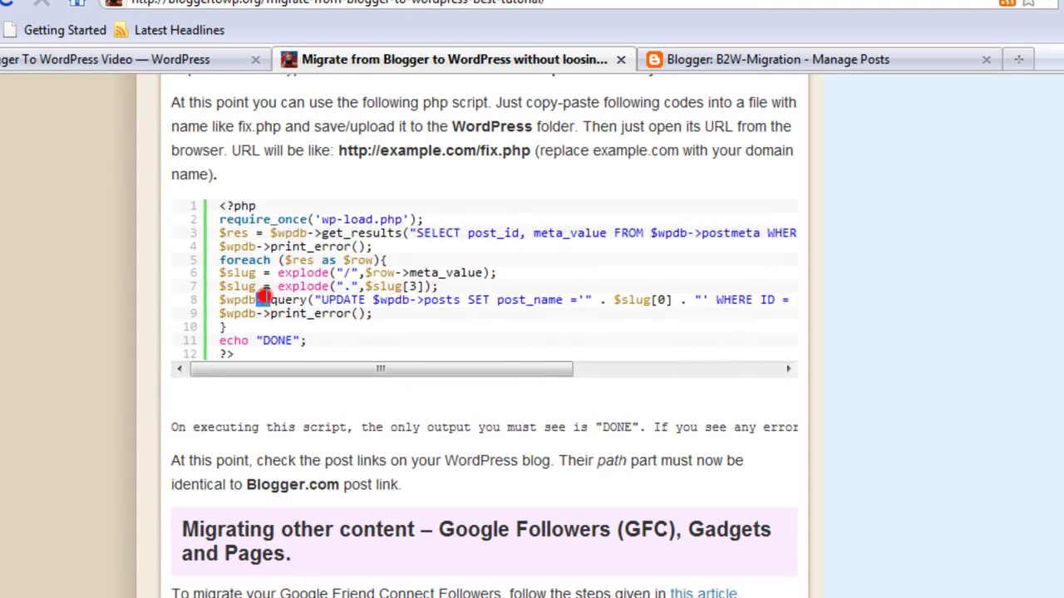
pyautogui.doubleClick(262, 297)
pyautogui.rightClick(264, 300)
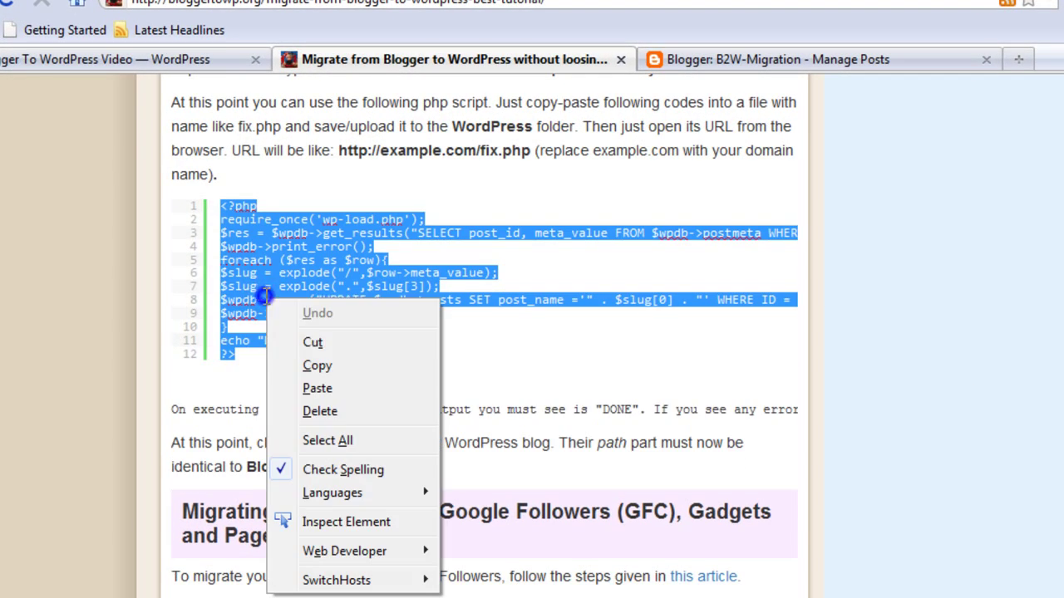
pyautogui.click(318, 366)
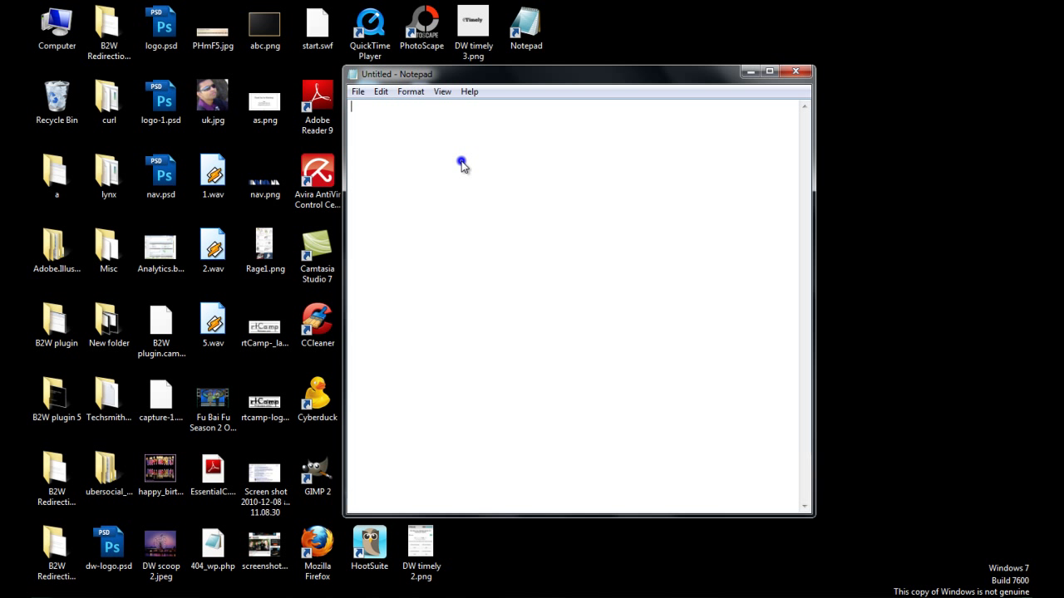
# - Paste the PHP script into a blank Notepad document and start Save As
pyautogui.rightClick(462, 164)
pyautogui.click(515, 220)
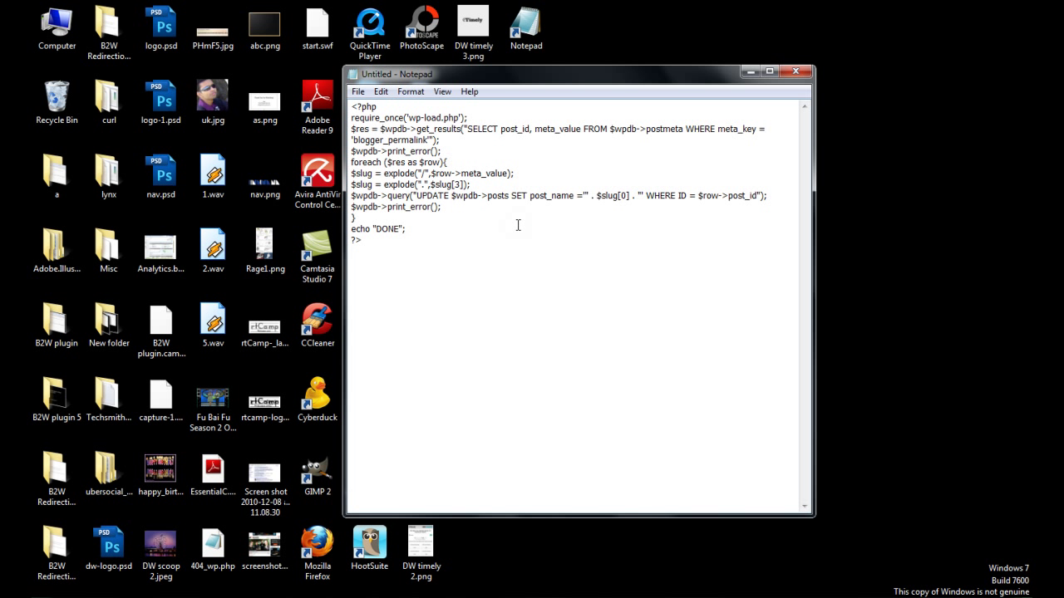
pyautogui.click(358, 91)
pyautogui.click(384, 154)
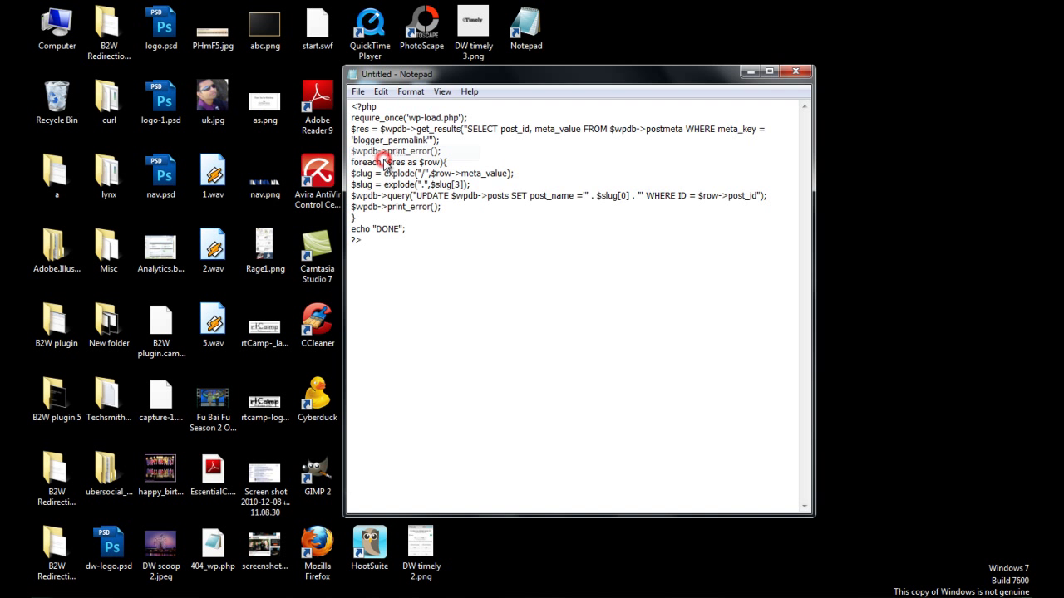
# - Save the Notepad script as fix.php on the Desktop, then close Notepad
pyautogui.click(391, 194)
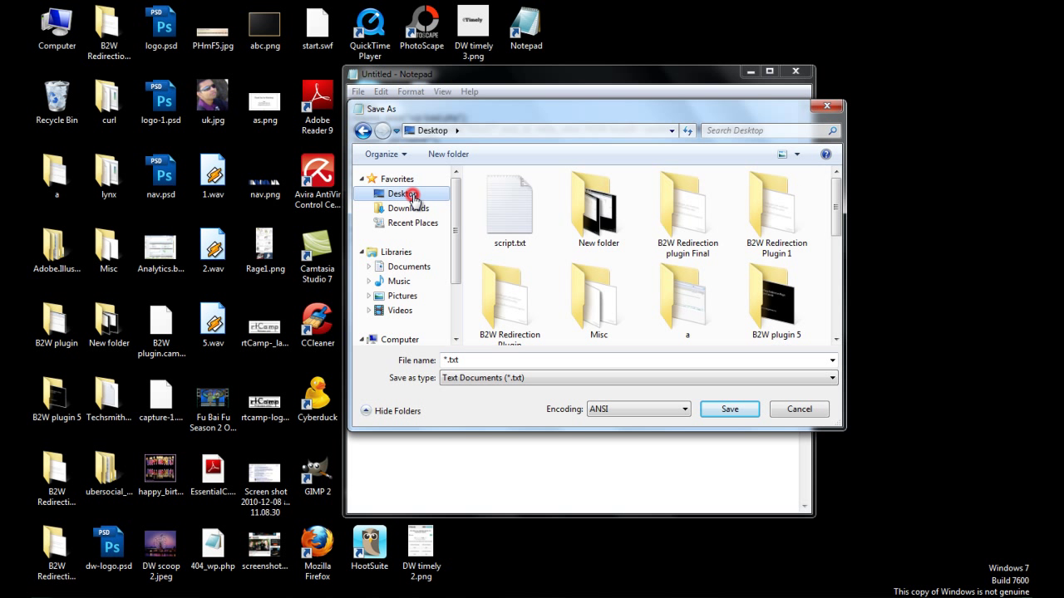
pyautogui.doubleClick(482, 360)
pyautogui.write('fi')
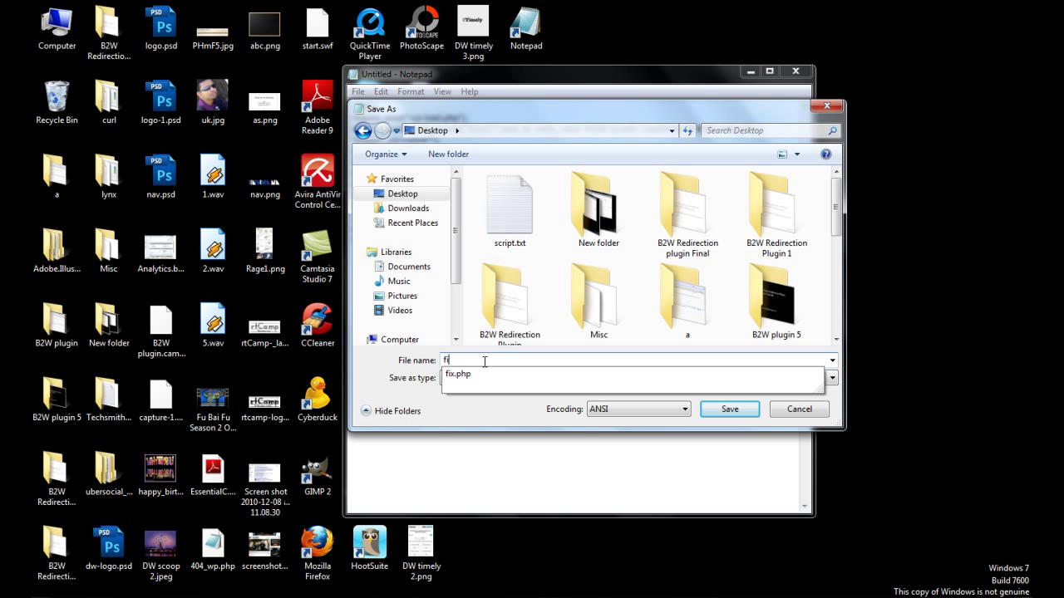
pyautogui.write('x.php')
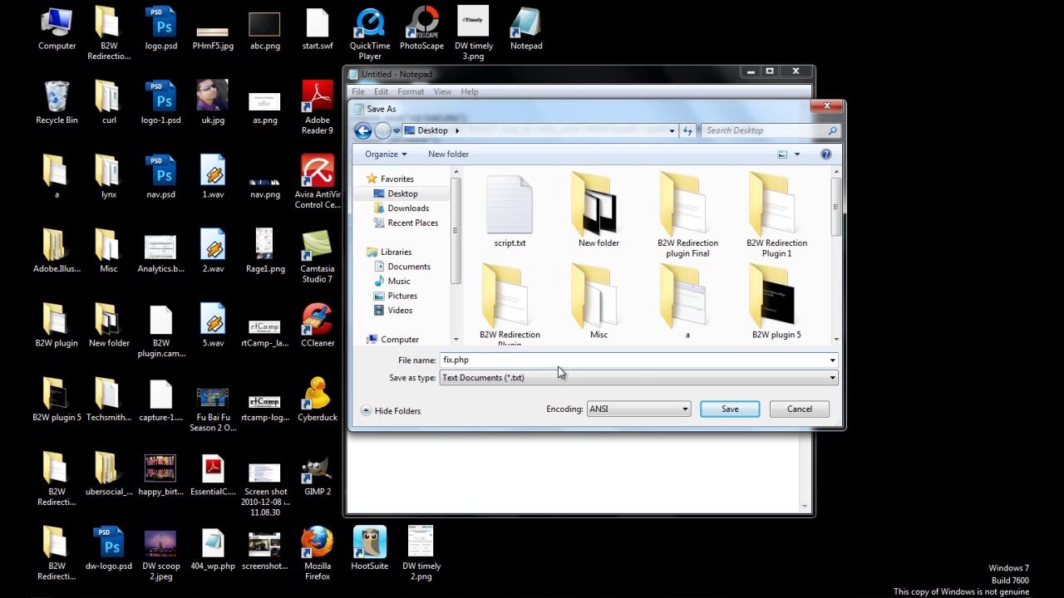
pyautogui.press('Return')
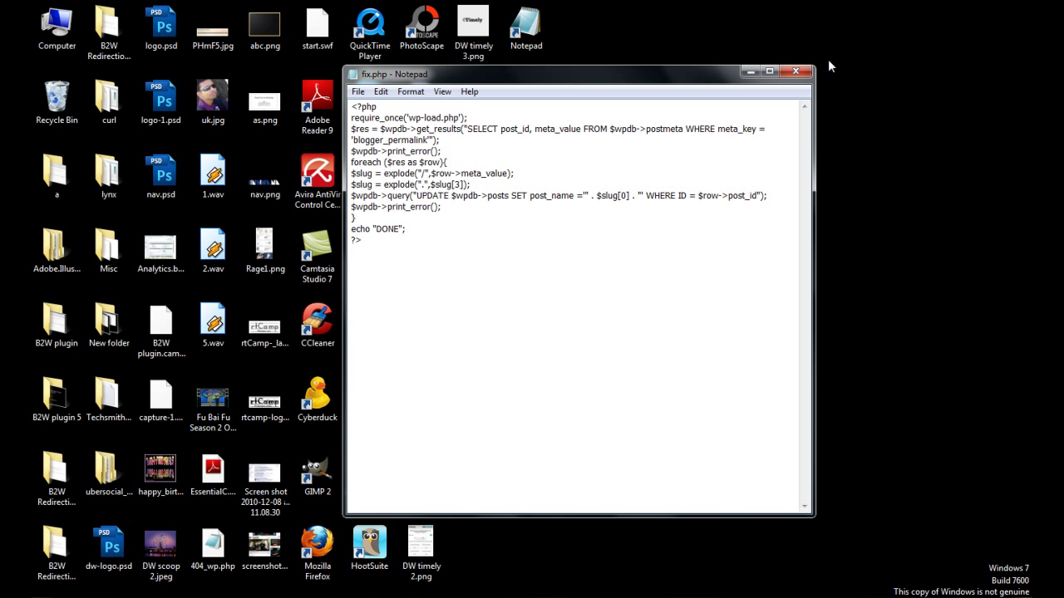
pyautogui.click(810, 73)
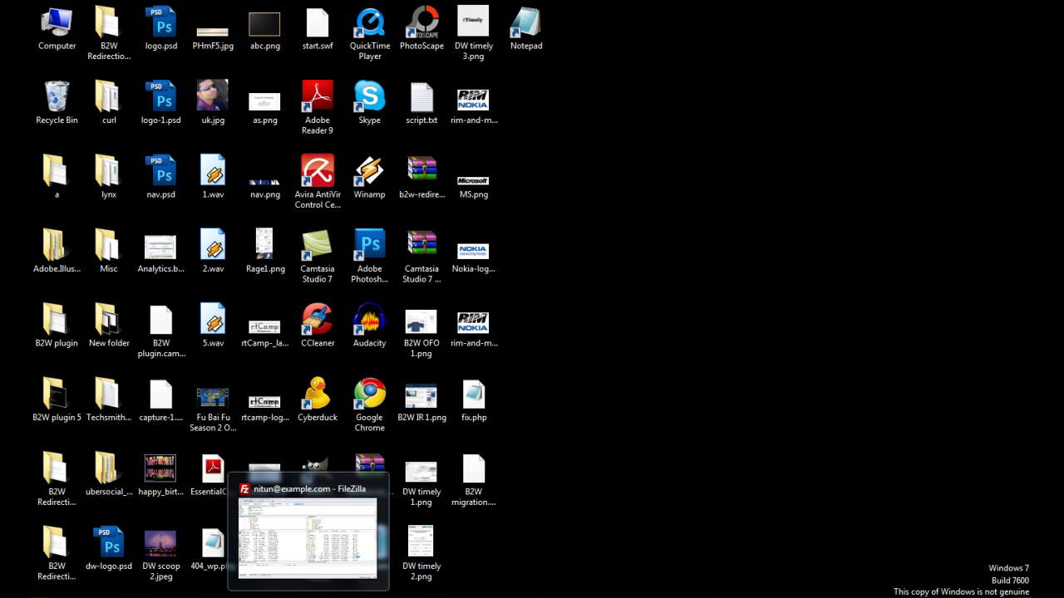
# - Upload fix.php from the local Desktop to the server's root folder in FileZilla
pyautogui.click(307, 536)
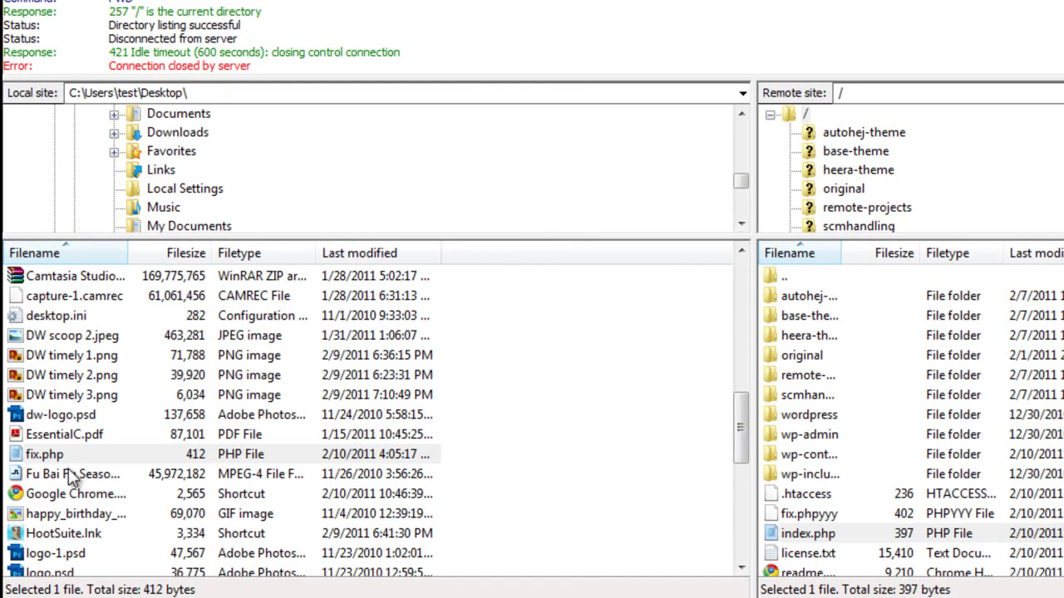
pyautogui.click(45, 456)
pyautogui.rightClick(46, 457)
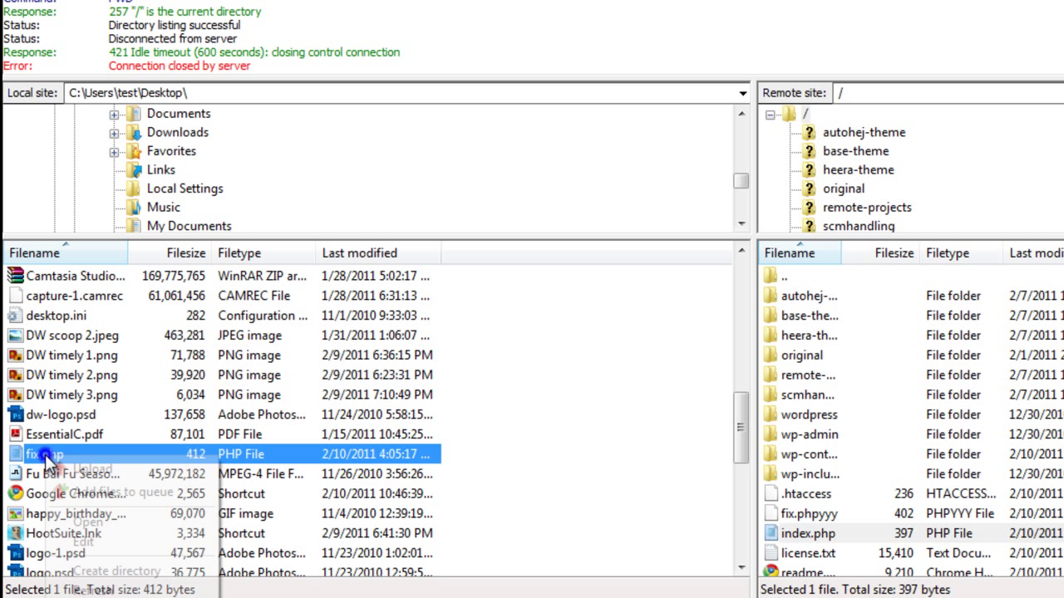
pyautogui.click(89, 467)
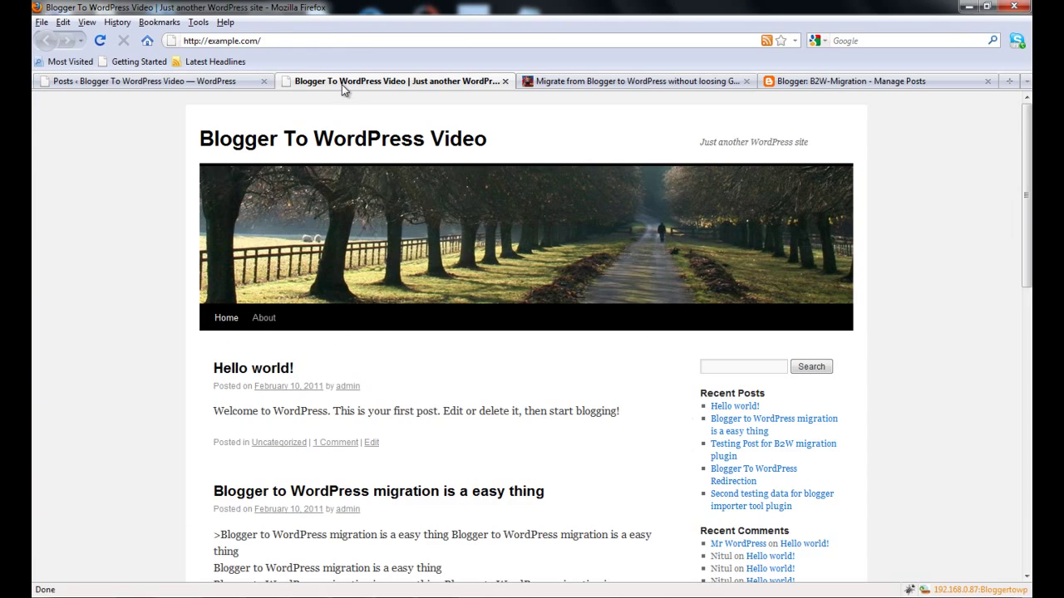
# - Run example.com/fix.php so the post slugs update and it reports DONE, then return to the tutorial
pyautogui.click(344, 40)
pyautogui.hotkey('ctrl', 'a')
pyautogui.write('examp')
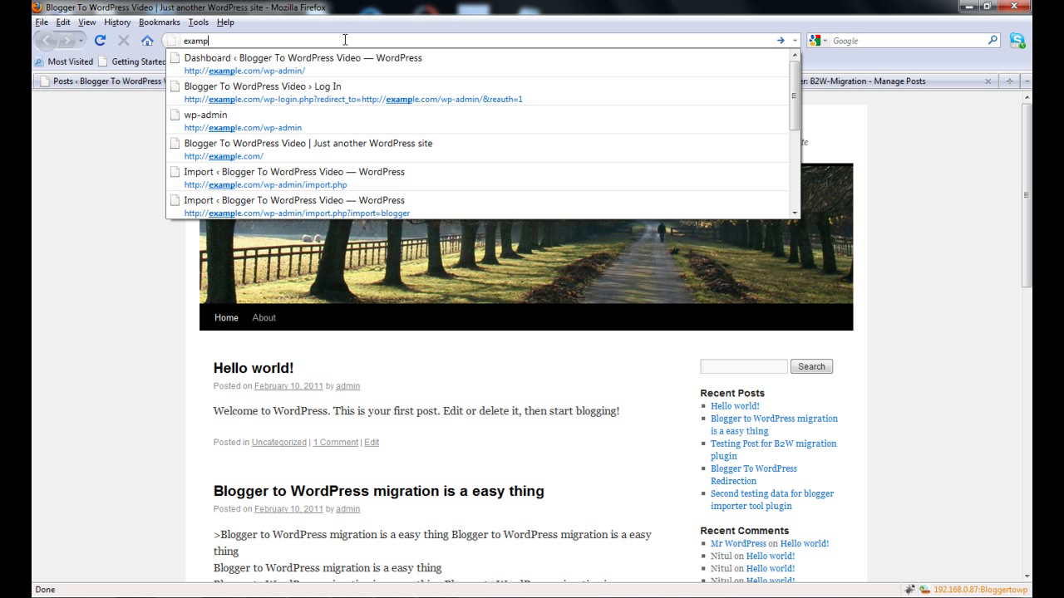
pyautogui.write('le.com/fix.php')
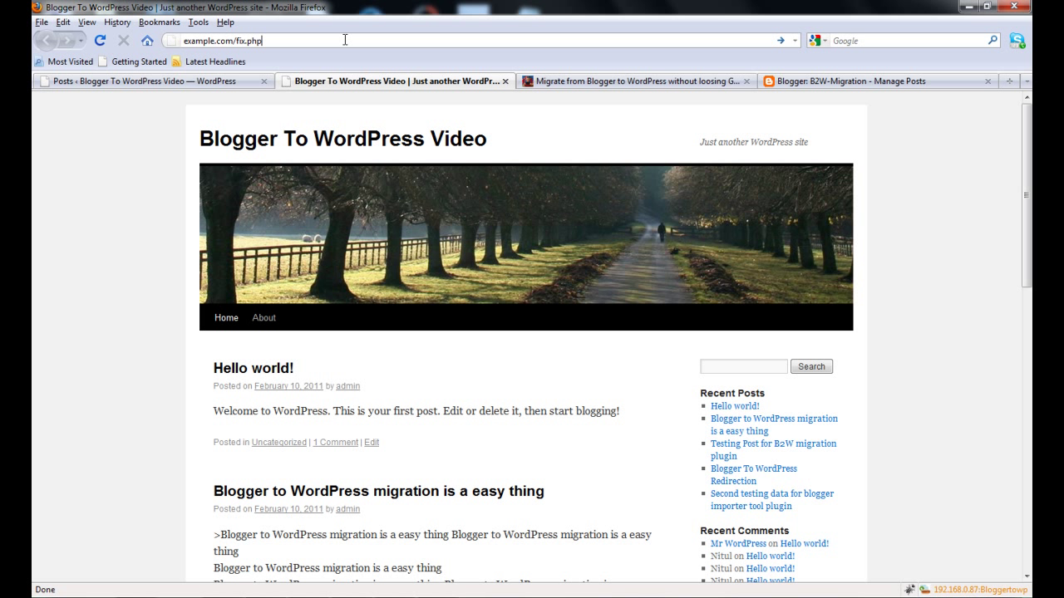
pyautogui.press('Return')
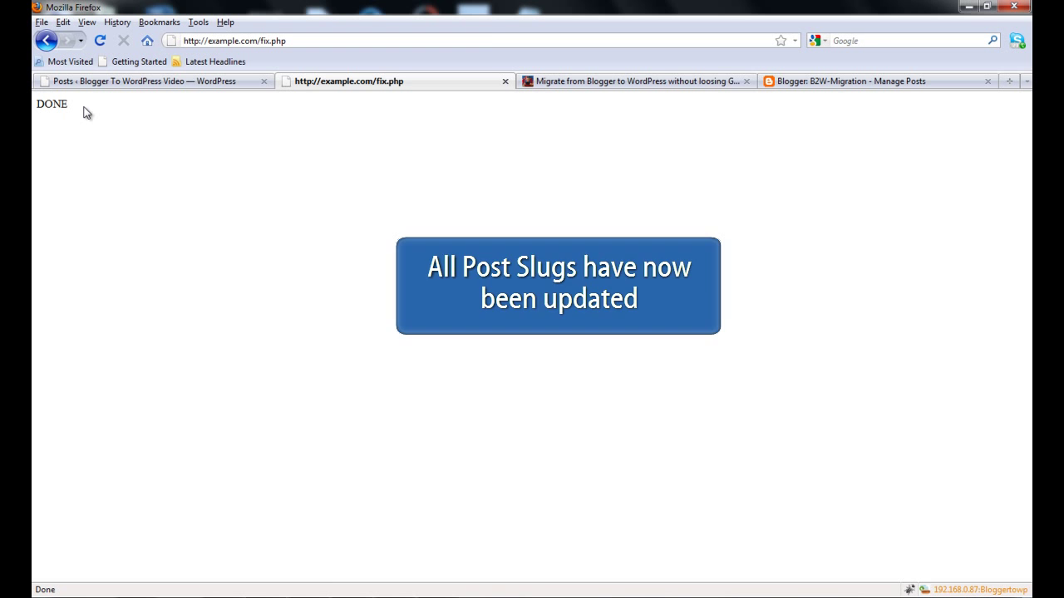
pyautogui.hotkey('ctrl', 'Tab')
# - Copy the nine-line ATOM/RSS feed rewrite rules from the Moving feed subscribers section
pyautogui.scroll(-6, 283, 378)
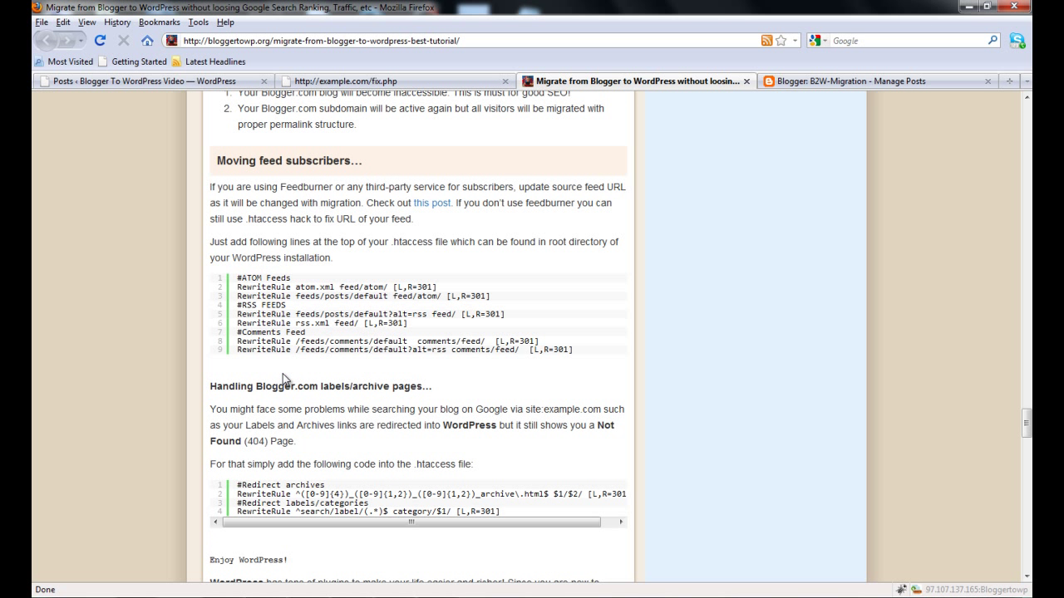
pyautogui.moveTo(237, 277); pyautogui.dragTo(580, 350)
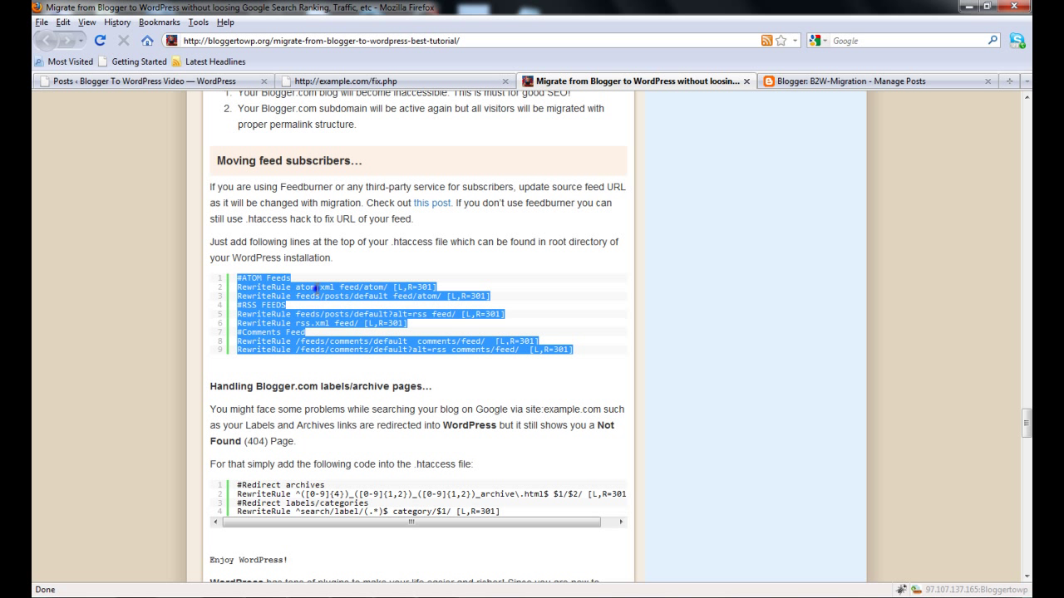
pyautogui.rightClick(316, 287)
pyautogui.click(370, 305)
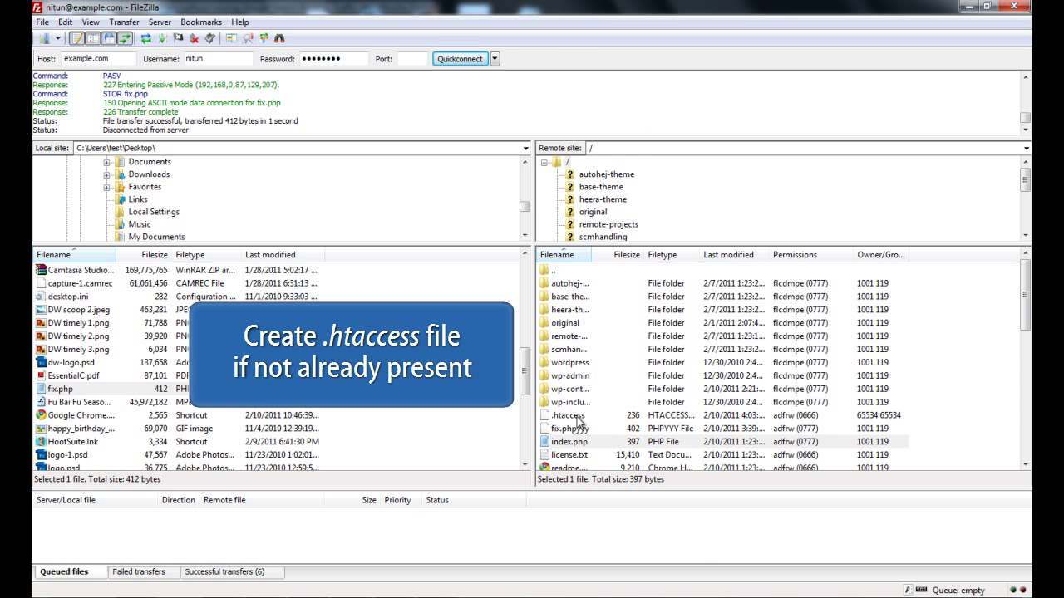
# - Open the server's .htaccess for editing from FileZilla and paste the feed rewrite rules at the top
pyautogui.click(577, 417)
pyautogui.rightClick(578, 418)
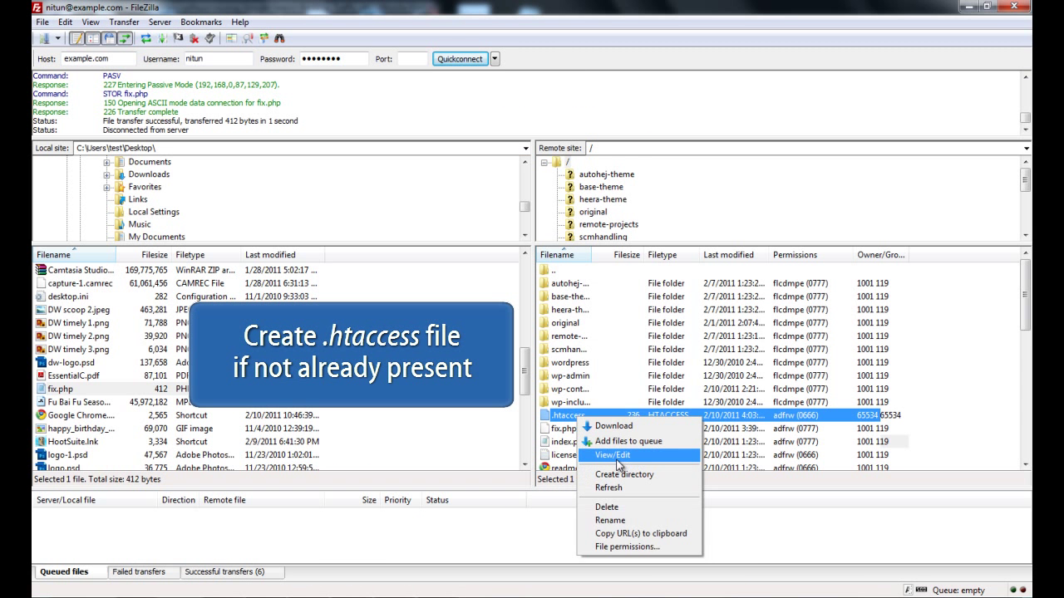
pyautogui.click(618, 457)
pyautogui.click(717, 388)
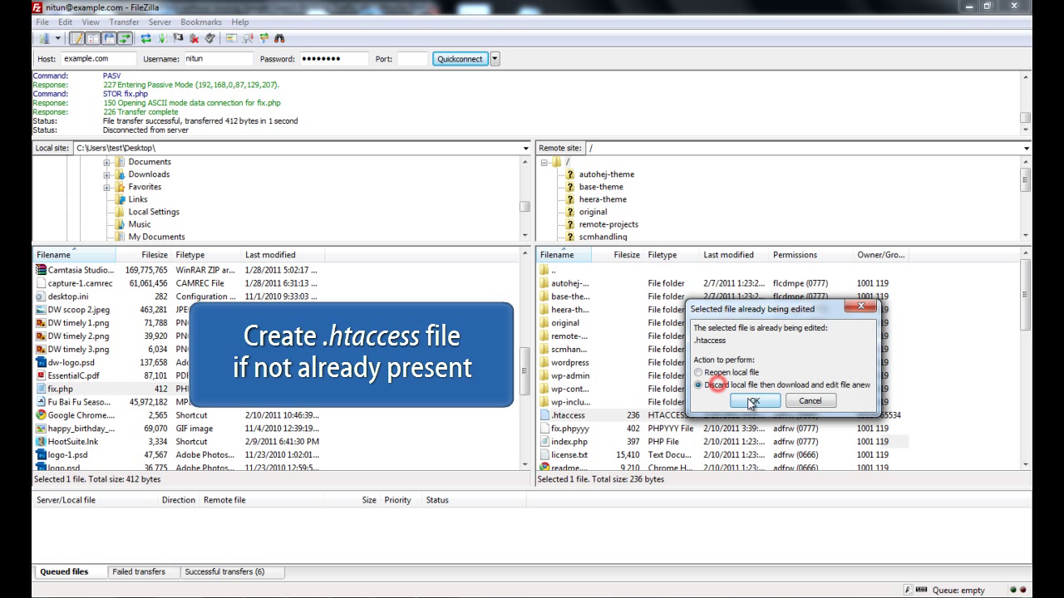
pyautogui.click(752, 400)
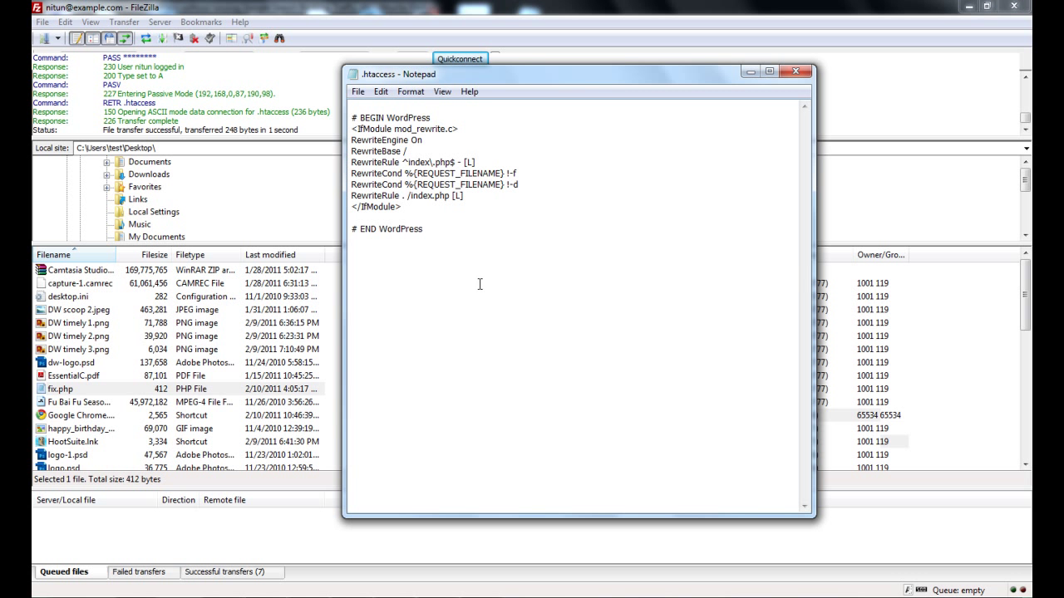
pyautogui.press('Return')
pyautogui.press('Return')
pyautogui.rightClick(396, 111)
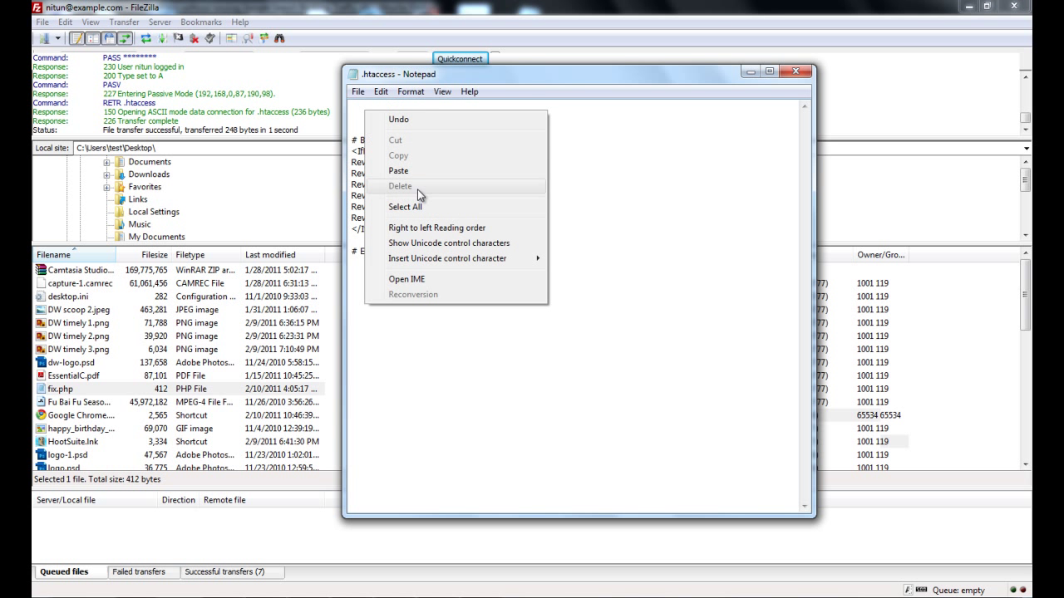
pyautogui.click(421, 171)
# - Copy the archive and label redirect rules from the migration tutorial
pyautogui.hotkey('alt', 'Tab')
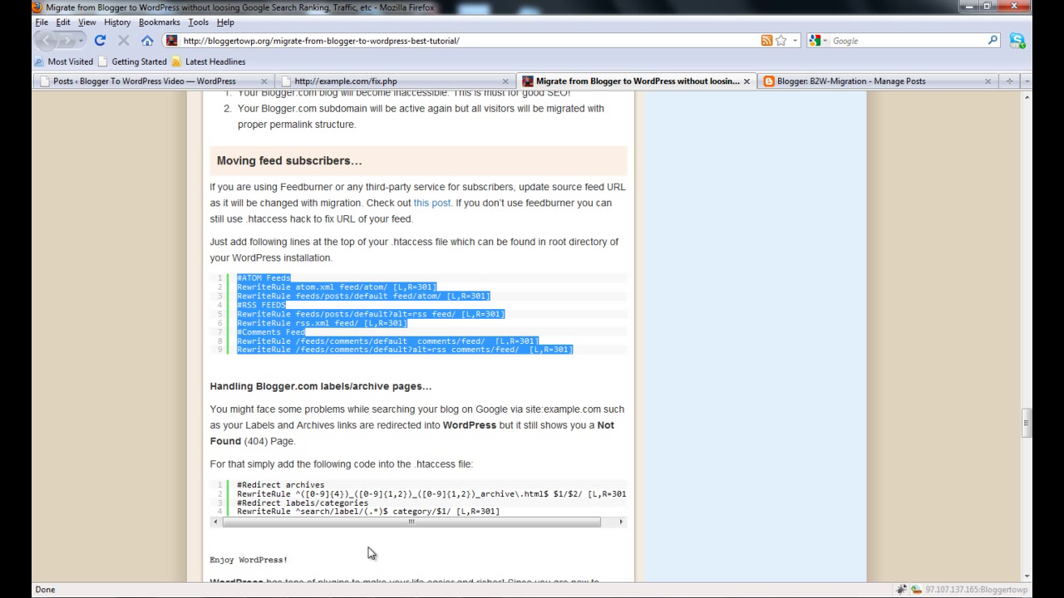
pyautogui.scroll(-3, 372, 444)
pyautogui.doubleClick(321, 413)
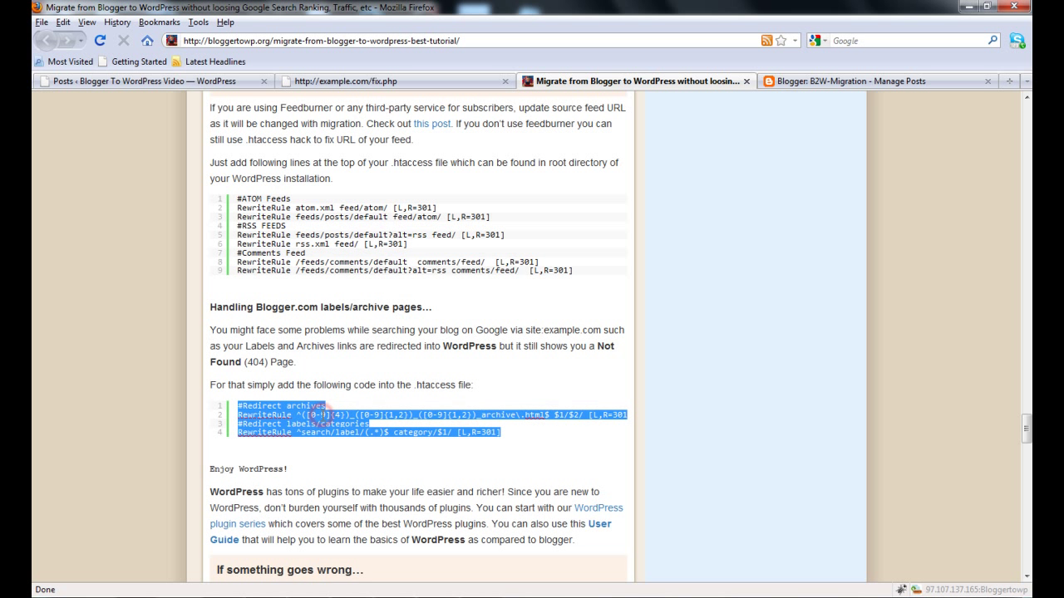
pyautogui.rightClick(322, 415)
pyautogui.click(367, 466)
# - Paste the archive and label rules into .htaccess above the WordPress block and save the file
pyautogui.hotkey('alt', 'Tab')
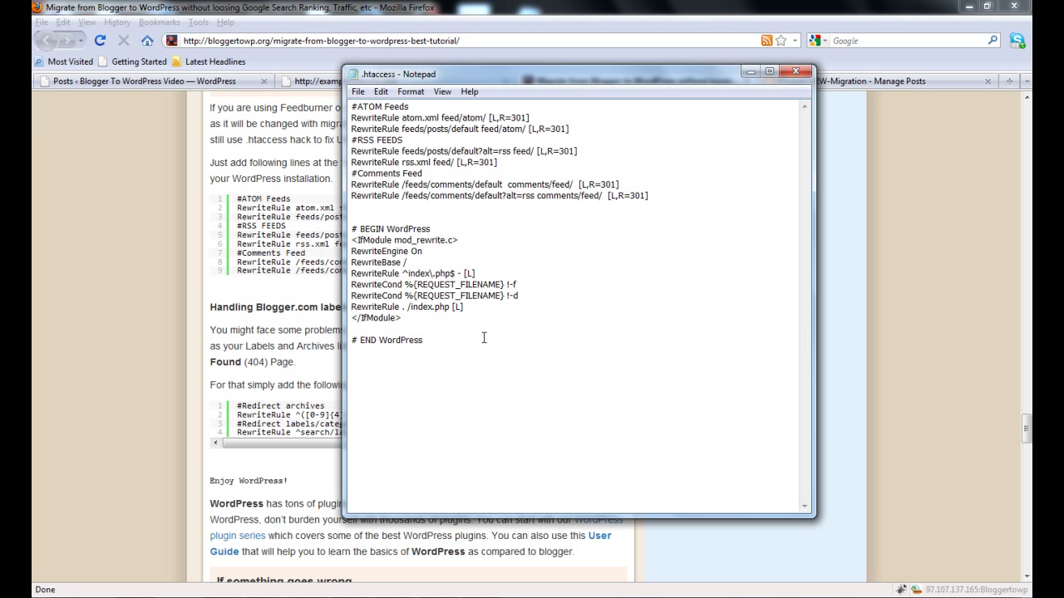
pyautogui.rightClick(486, 218)
pyautogui.click(547, 276)
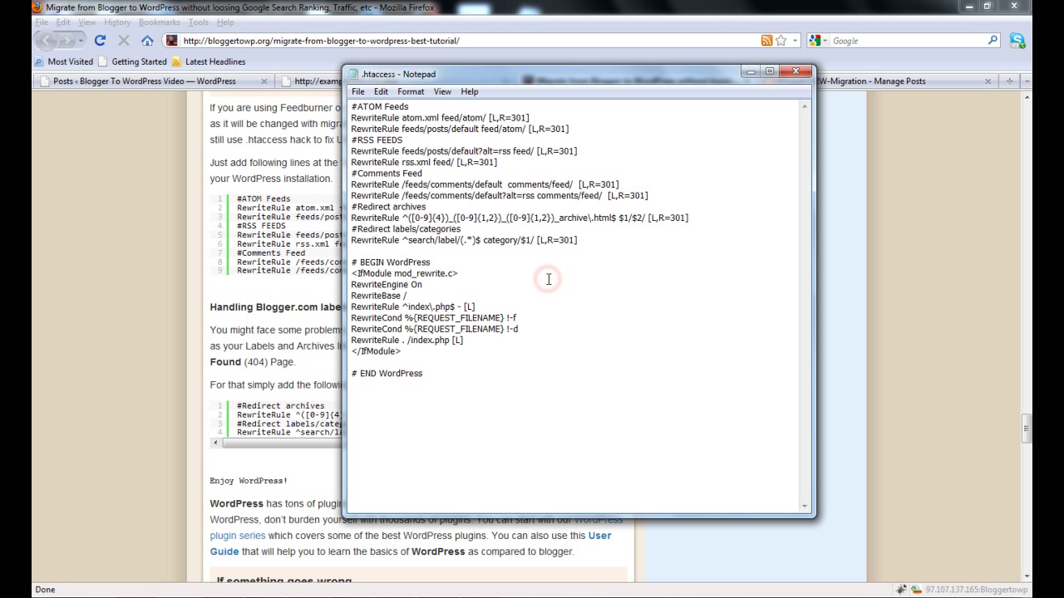
pyautogui.press('Return')
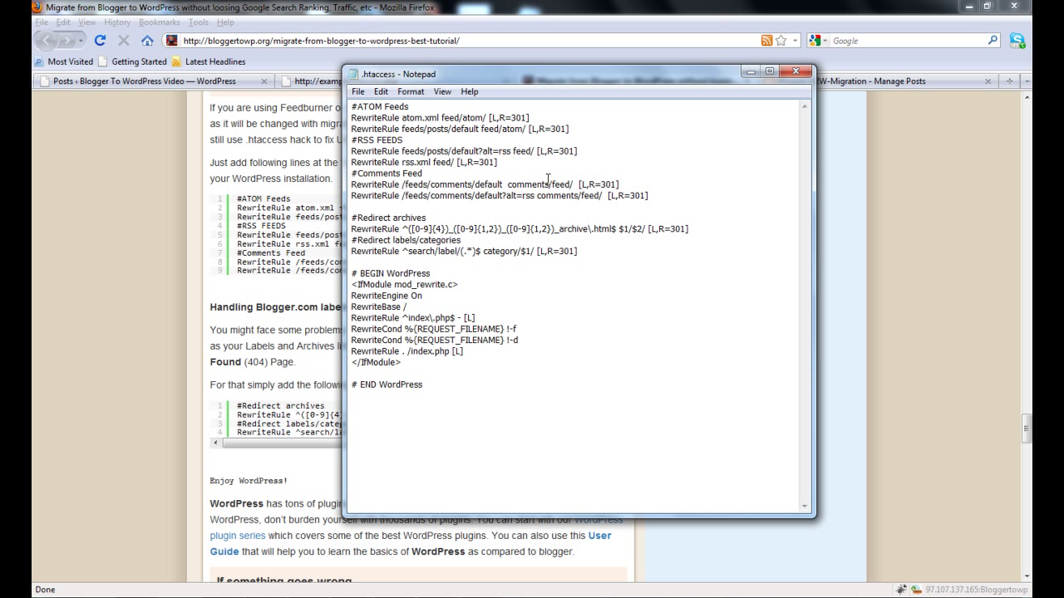
pyautogui.click(357, 92)
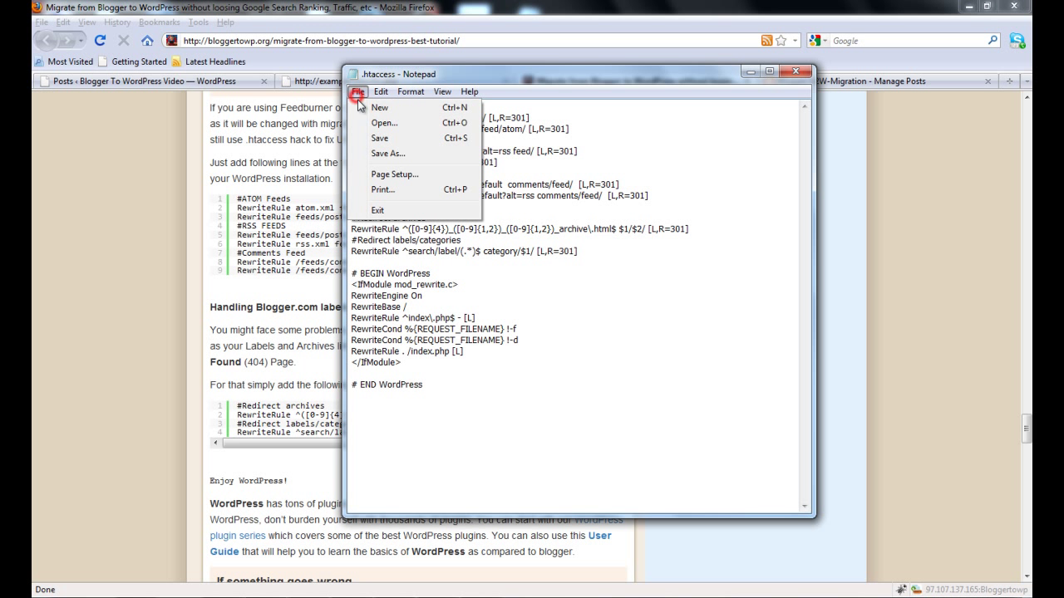
pyautogui.click(387, 139)
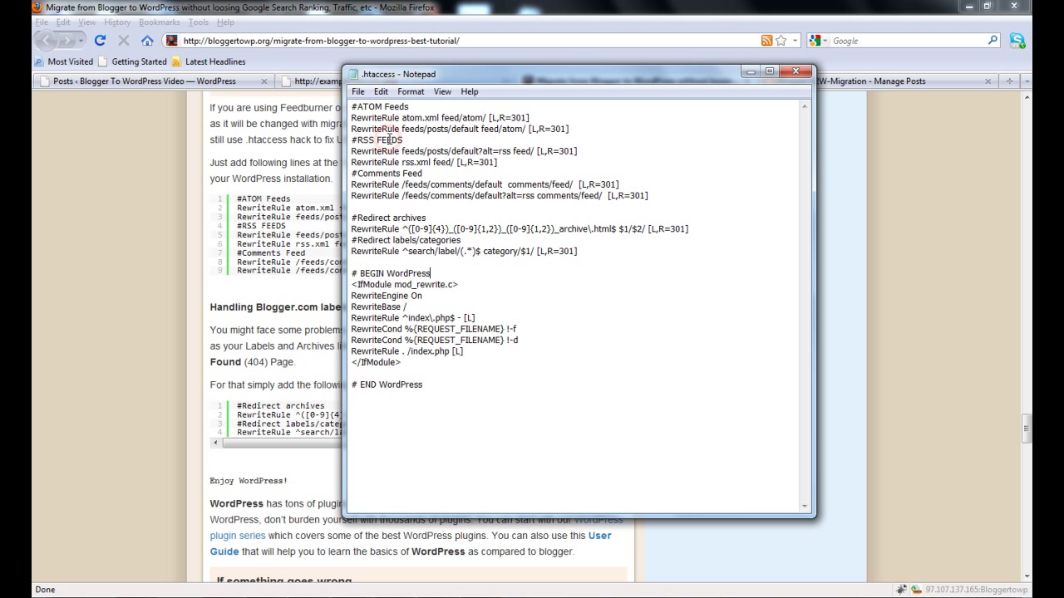
# - Close Notepad and upload the changed .htaccess (805 bytes) back to the server
pyautogui.click(796, 72)
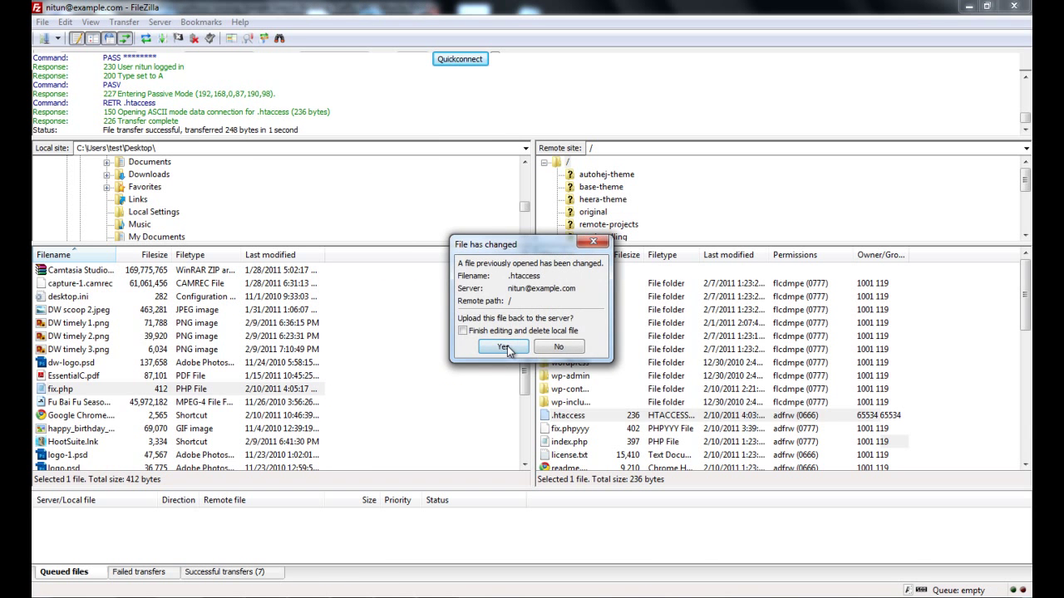
pyautogui.click(503, 348)
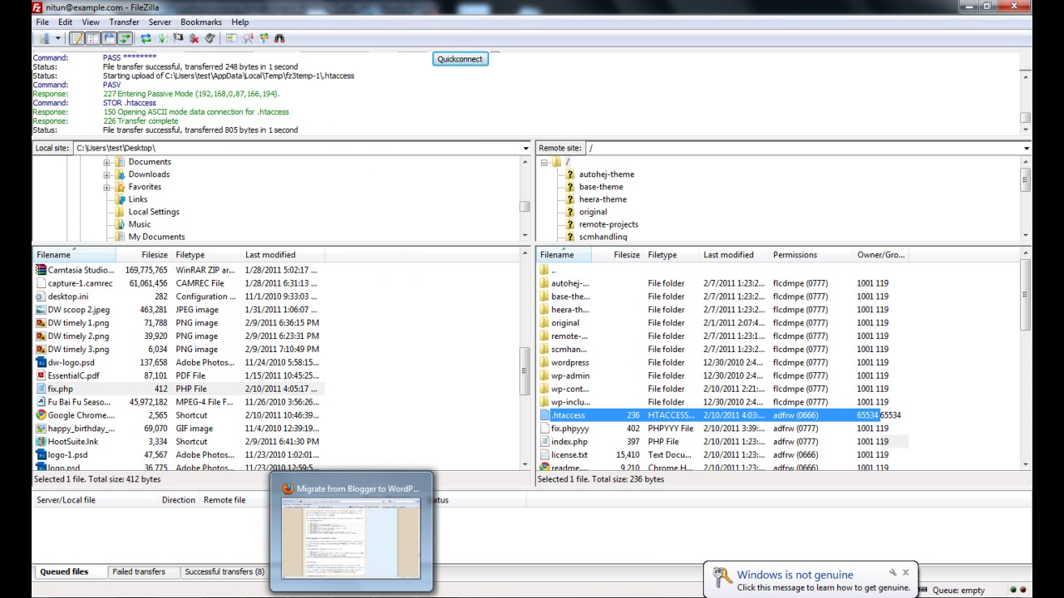
pyautogui.click(350, 531)
# - Load the example.com blog homepage by removing fix.php from the URL, then return to WordPress admin
pyautogui.click(349, 81)
pyautogui.moveTo(295, 41); pyautogui.dragTo(260, 40)
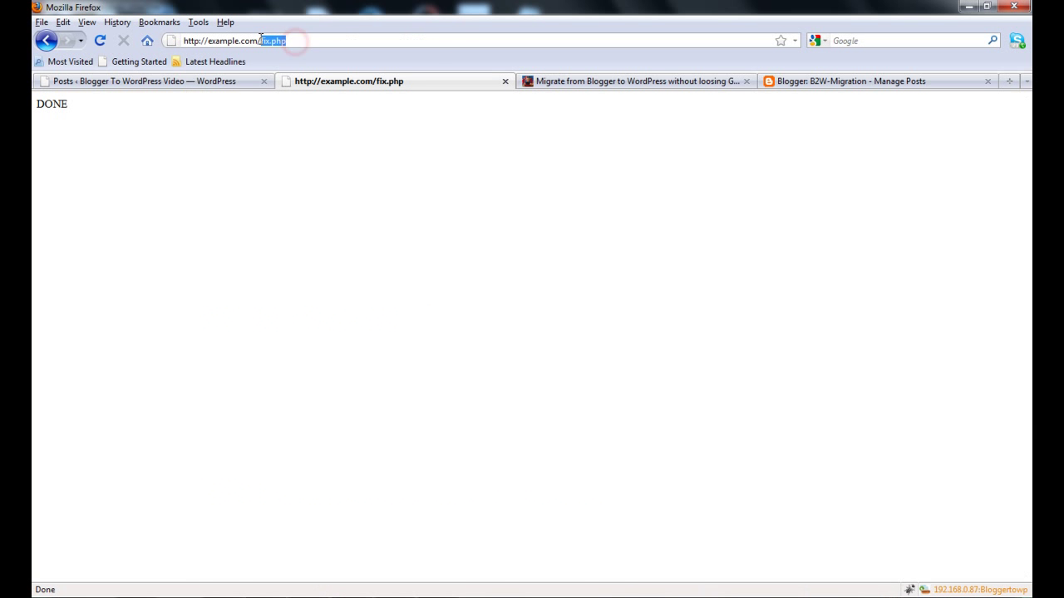
pyautogui.press('BackSpace')
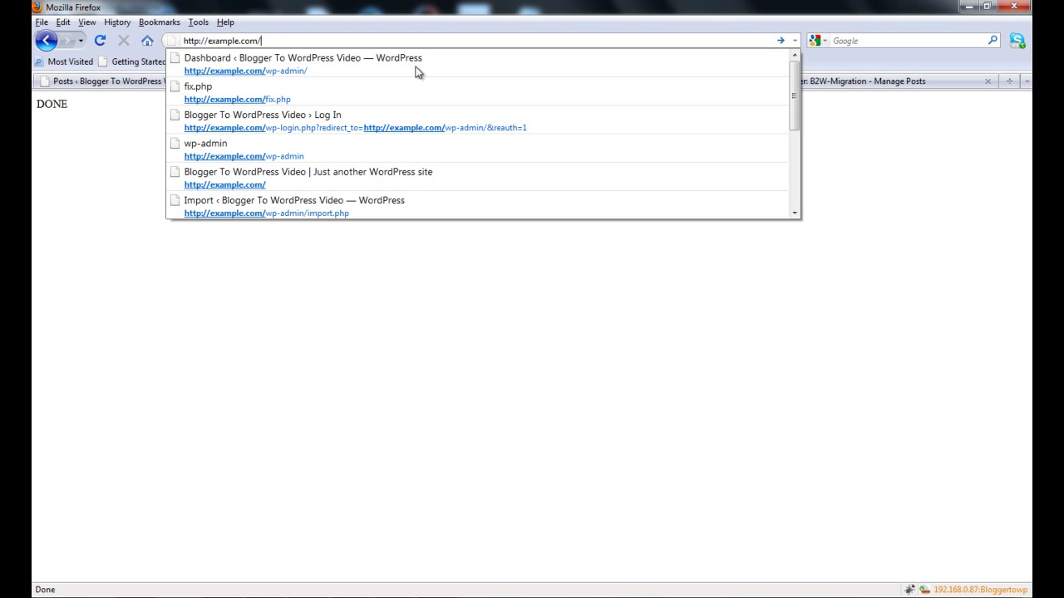
pyautogui.press('Return')
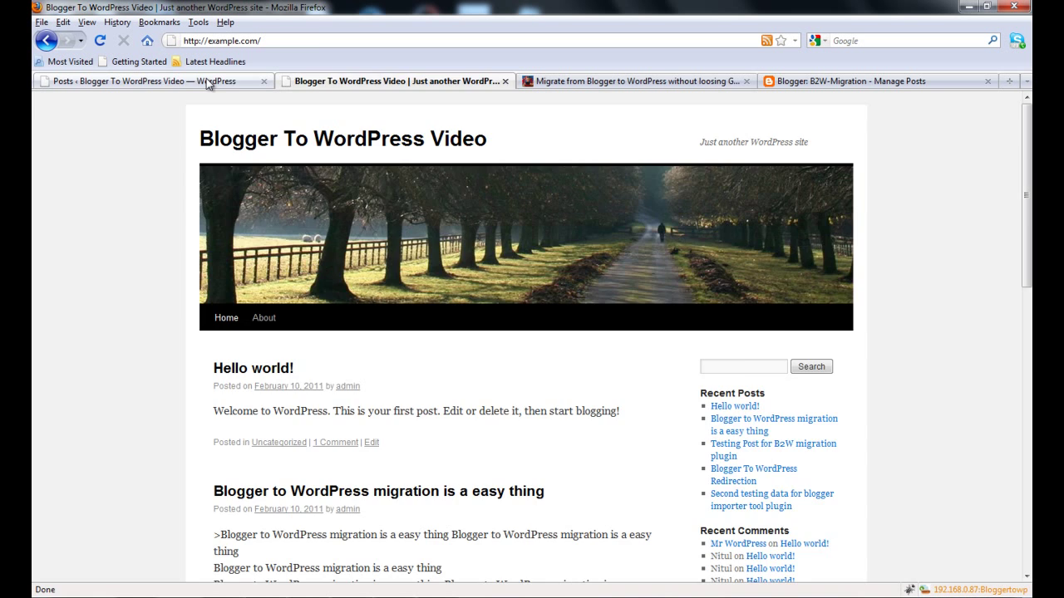
pyautogui.click(208, 81)
pyautogui.scroll(-3, 107, 453)
# - Search plugins for 'blogger to wordpress redirection', install version 2.0.2 and activate it
pyautogui.click(106, 454)
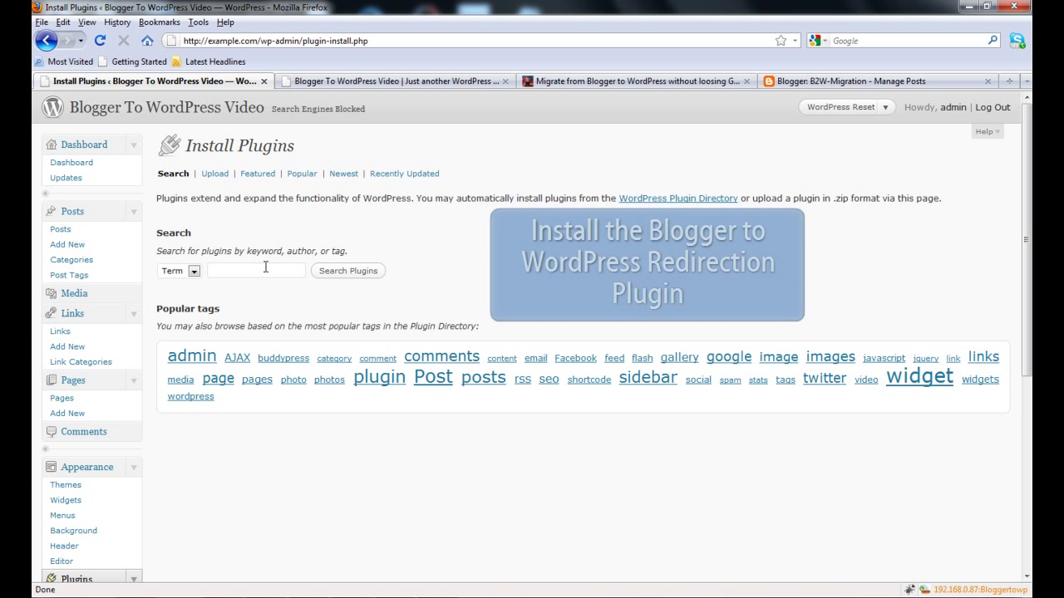
pyautogui.click(259, 272)
pyautogui.write('blogger')
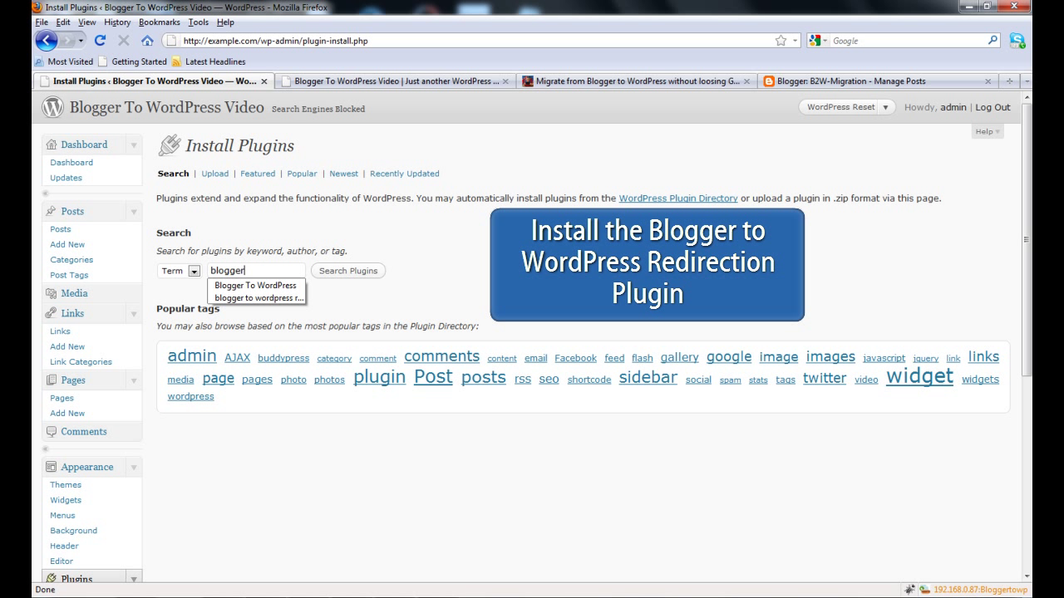
pyautogui.write('ess')
pyautogui.write(' redirection')
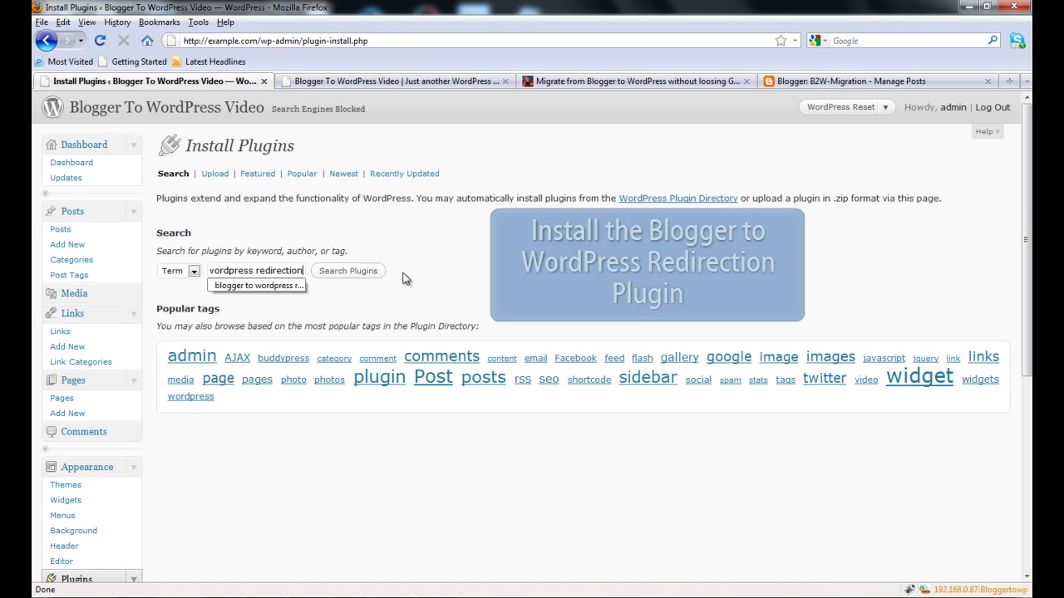
pyautogui.click(353, 272)
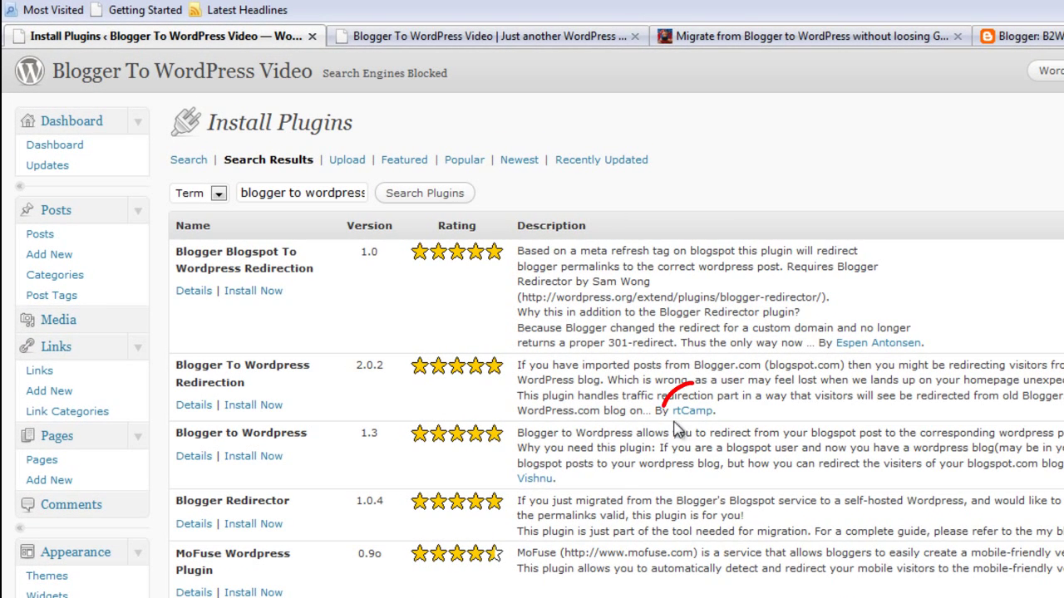
pyautogui.click(264, 407)
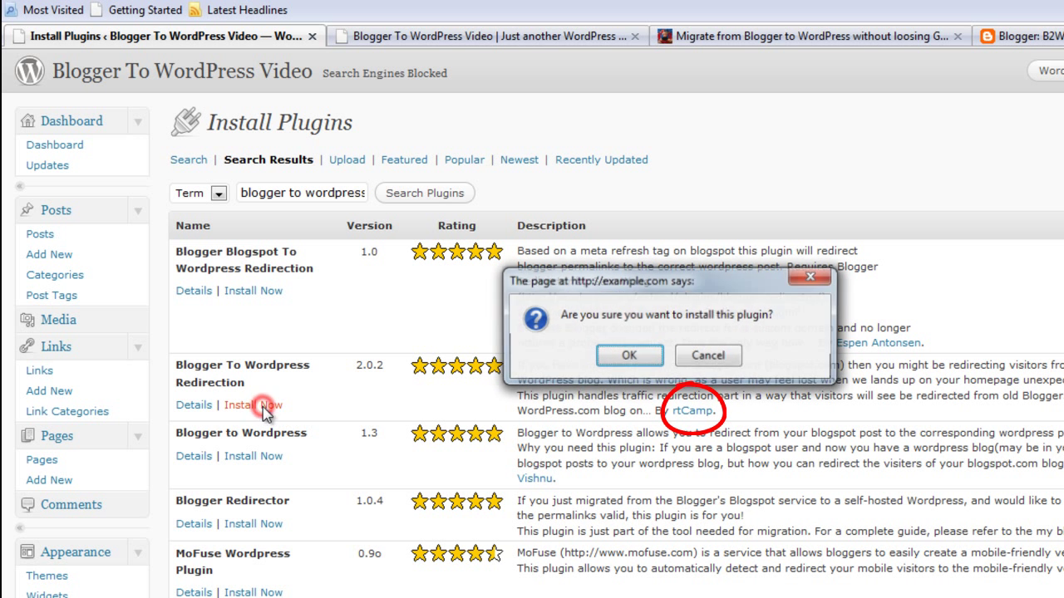
pyautogui.click(605, 355)
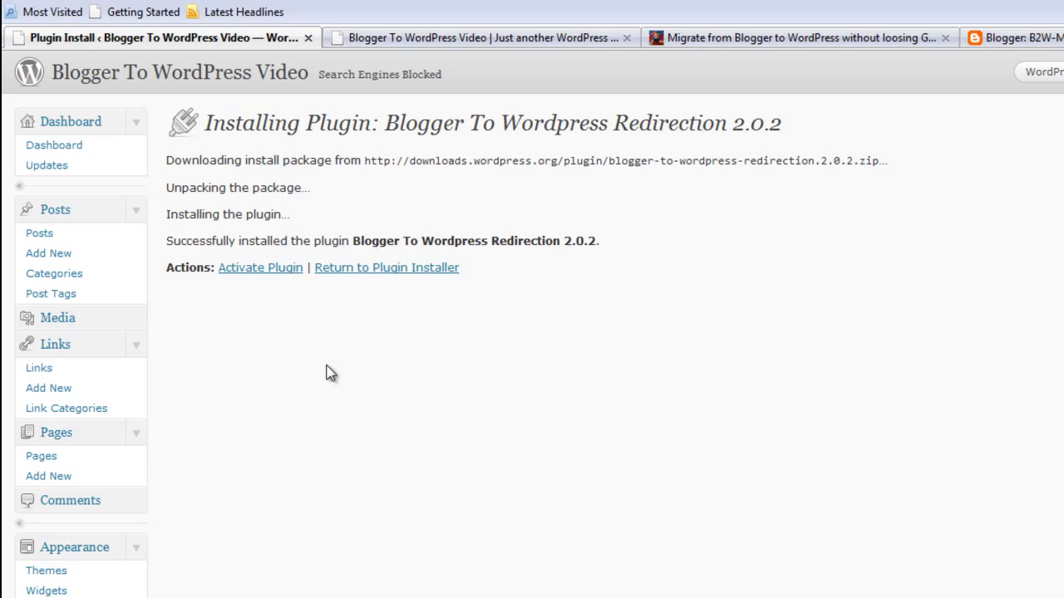
pyautogui.click(202, 246)
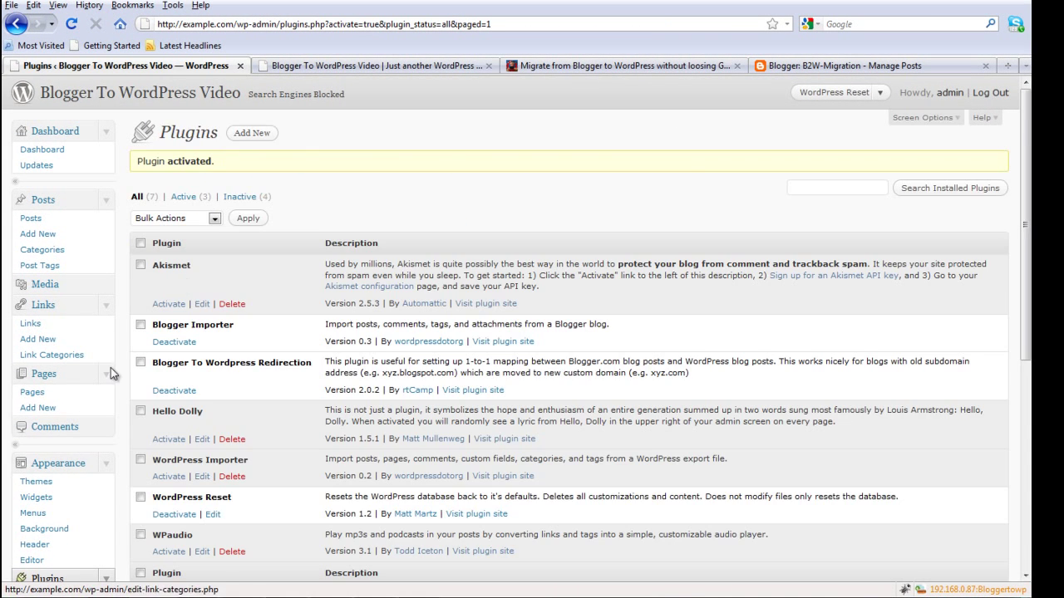
pyautogui.scroll(-2, 92, 482)
pyautogui.scroll(-3, 91, 482)
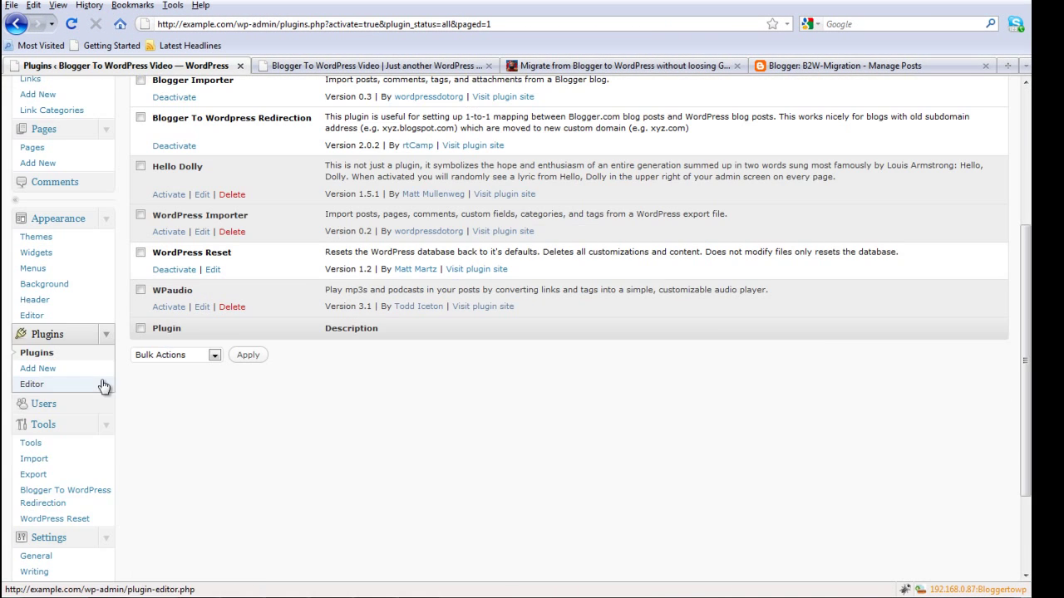
# - Generate the Blogger redirect code for b2w-migration.blogspot.com in the plugin and copy all of it
pyautogui.click(90, 491)
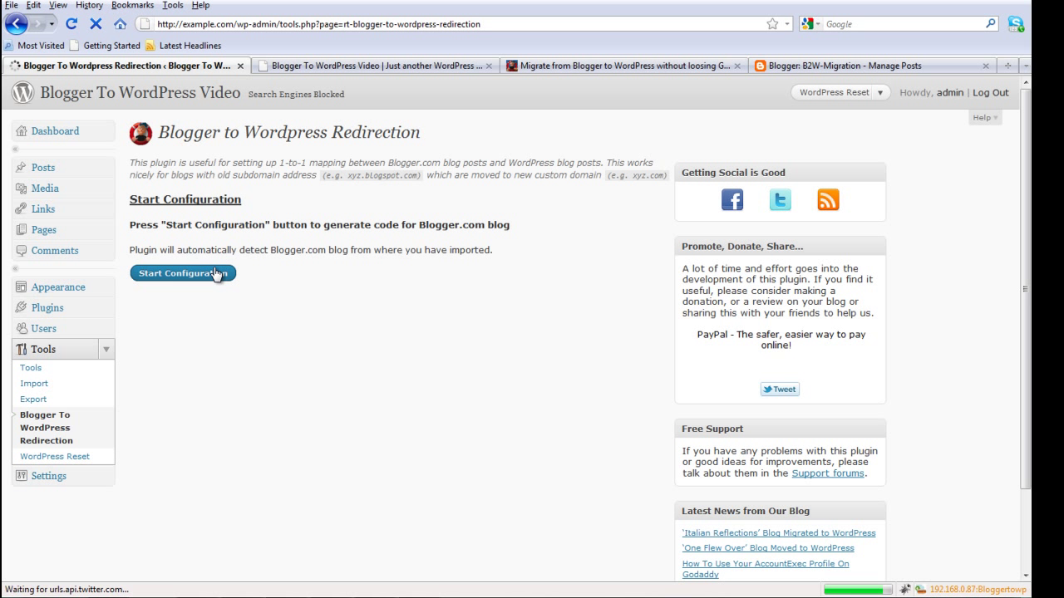
pyautogui.click(218, 274)
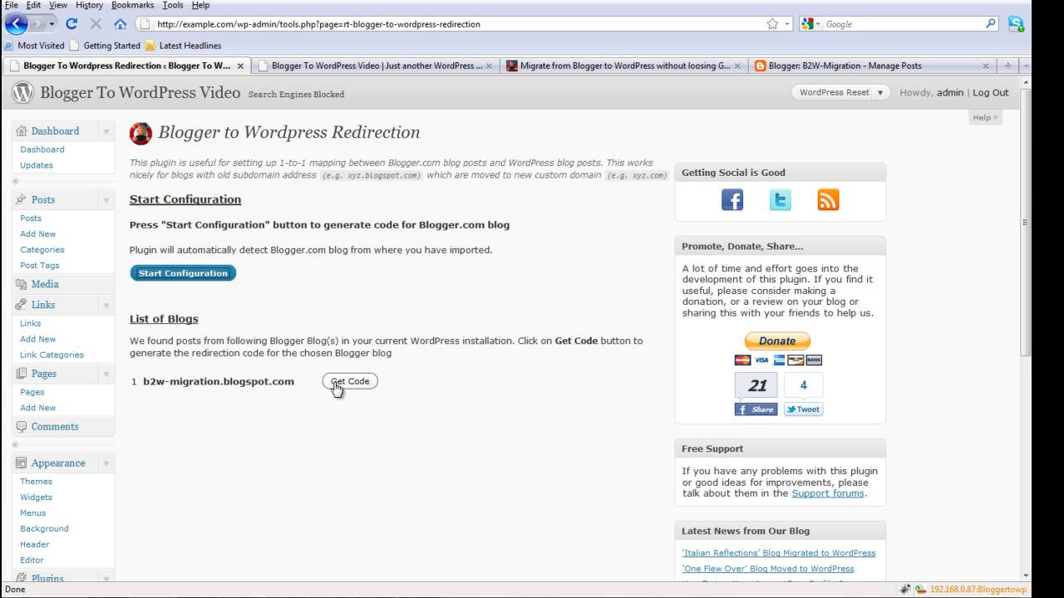
pyautogui.click(336, 384)
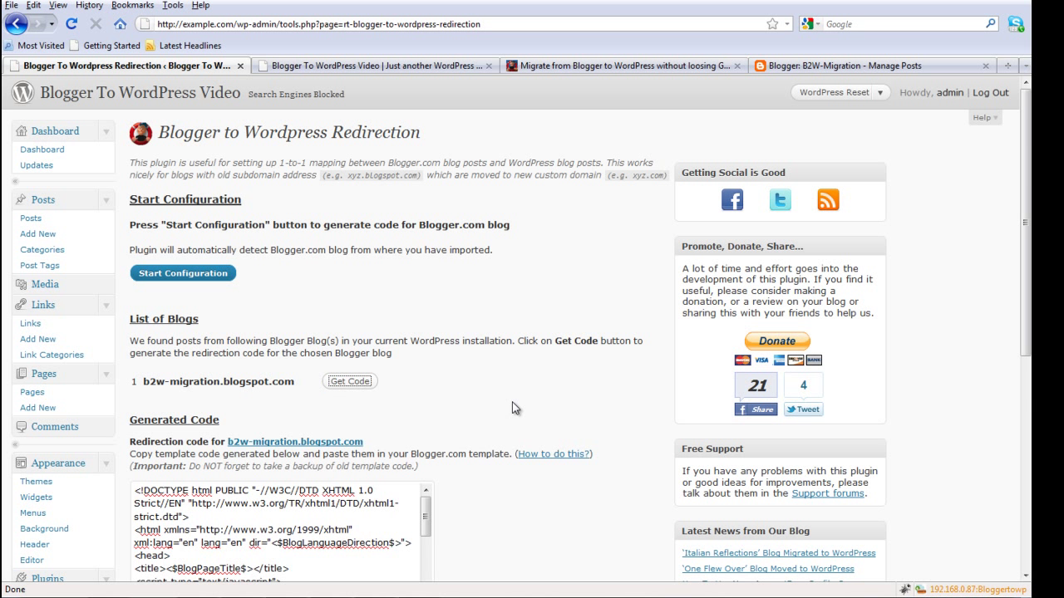
pyautogui.scroll(-4, 515, 408)
pyautogui.click(330, 403)
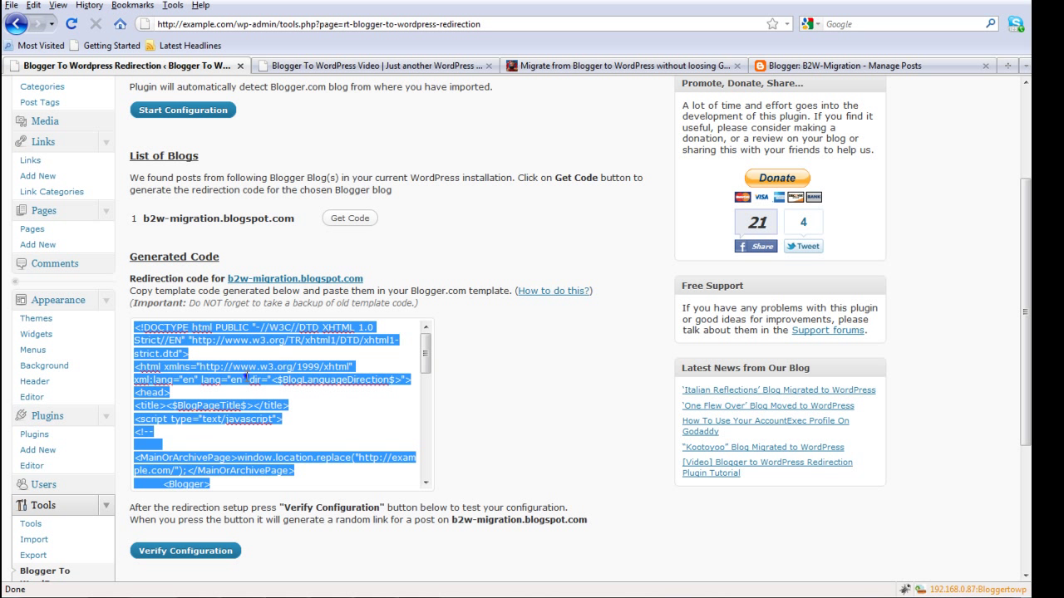
pyautogui.rightClick(246, 377)
pyautogui.click(282, 424)
# - Open the B2W-Migration blog's Edit HTML and revert it to a classic template
pyautogui.click(773, 66)
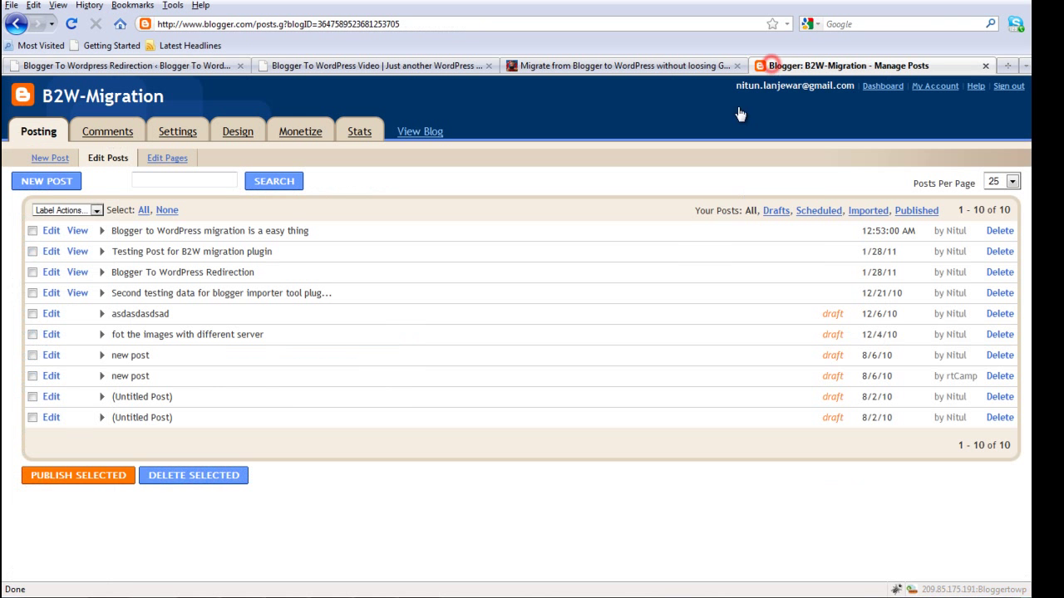
pyautogui.click(233, 133)
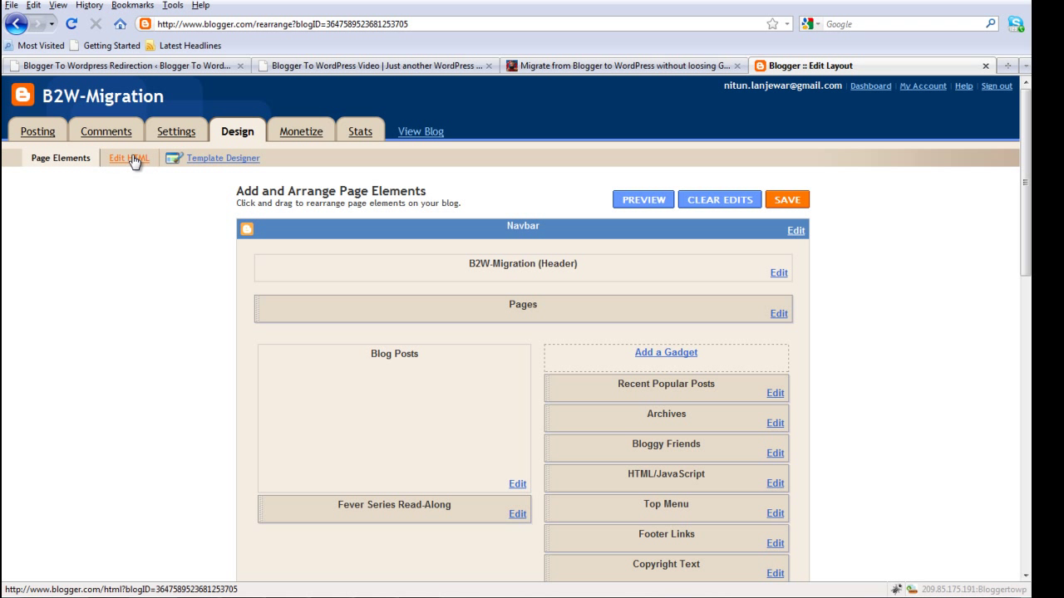
pyautogui.click(130, 159)
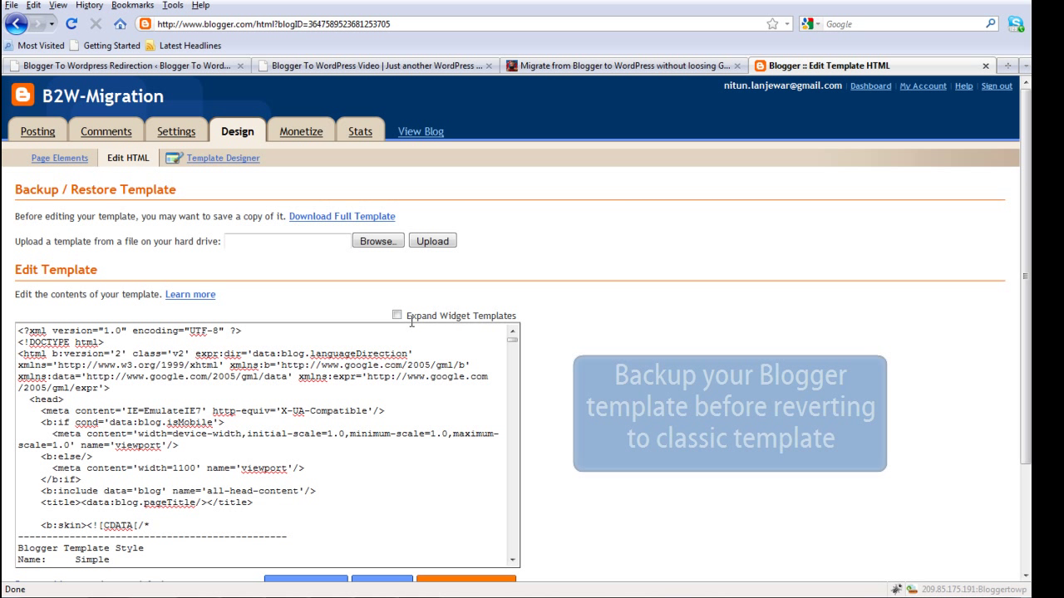
pyautogui.scroll(-3, 554, 311)
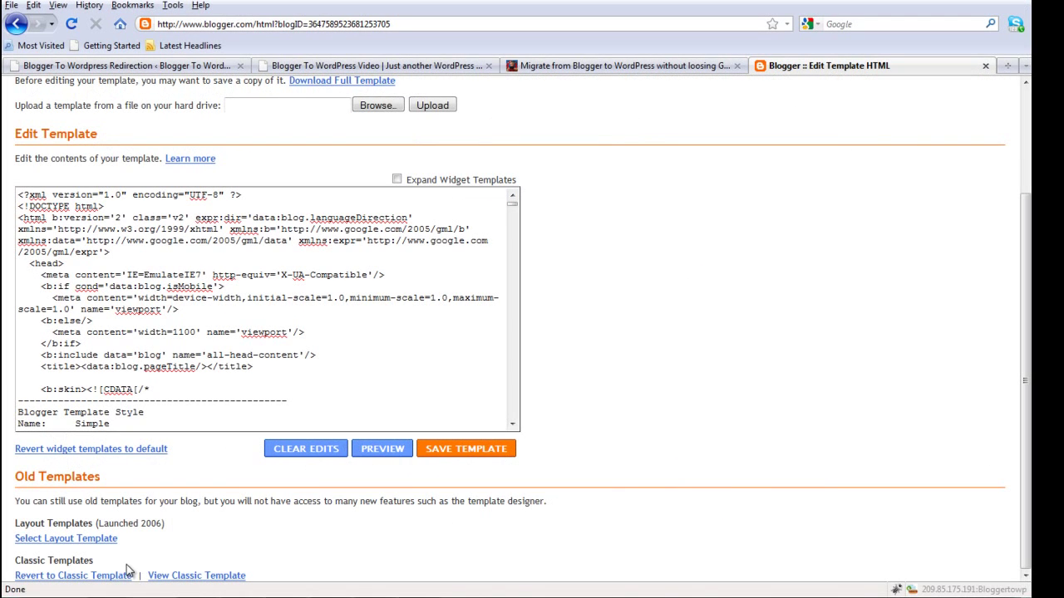
pyautogui.click(127, 573)
pyautogui.click(489, 313)
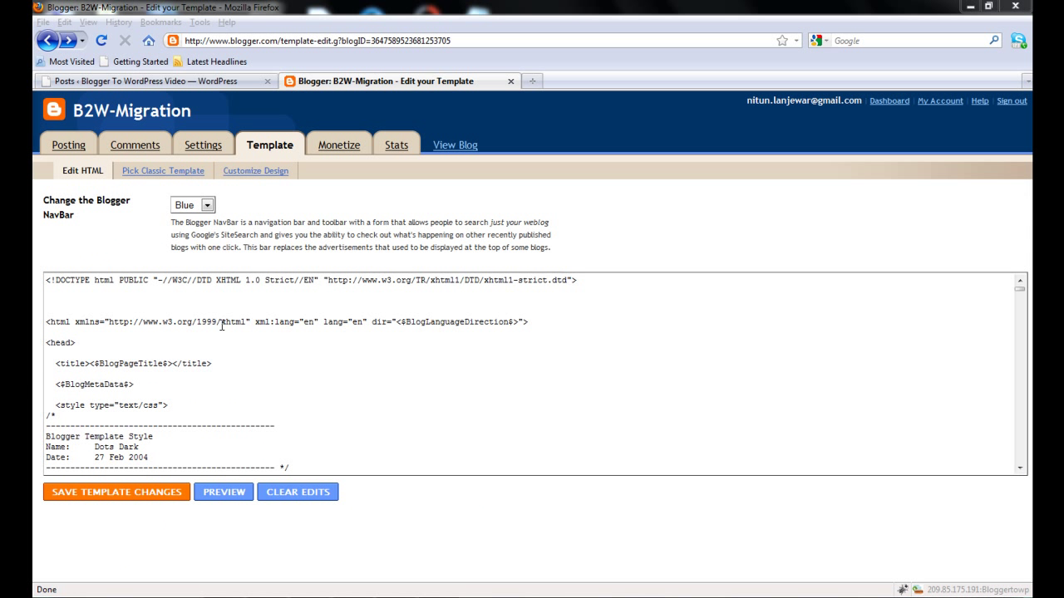
# - Replace all the template code with the copied WordPress redirect code and save the template
pyautogui.click(222, 326)
pyautogui.hotkey('ctrl', 'a')
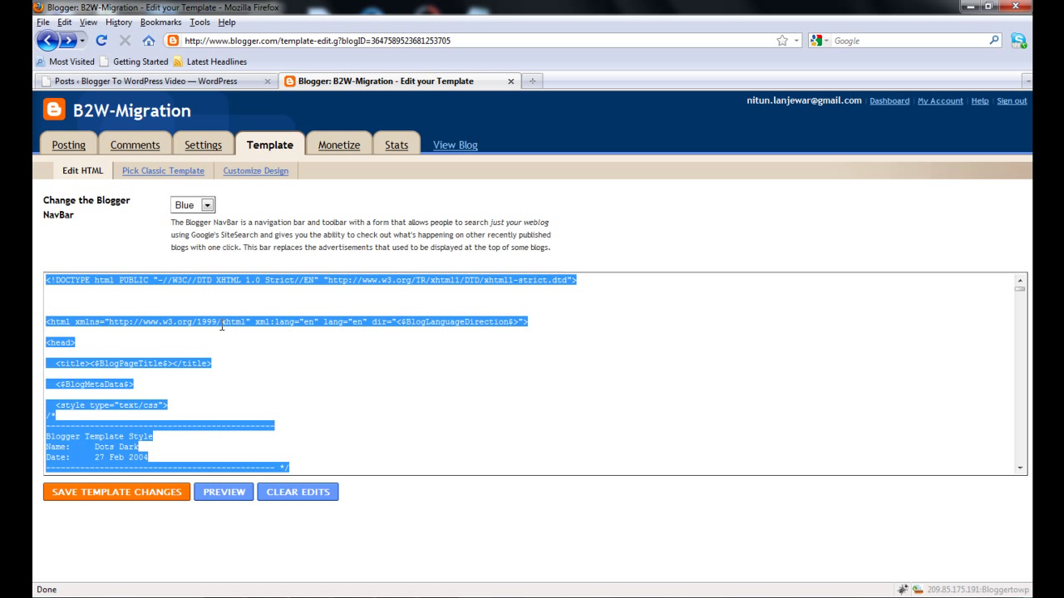
pyautogui.rightClick(222, 325)
pyautogui.click(274, 389)
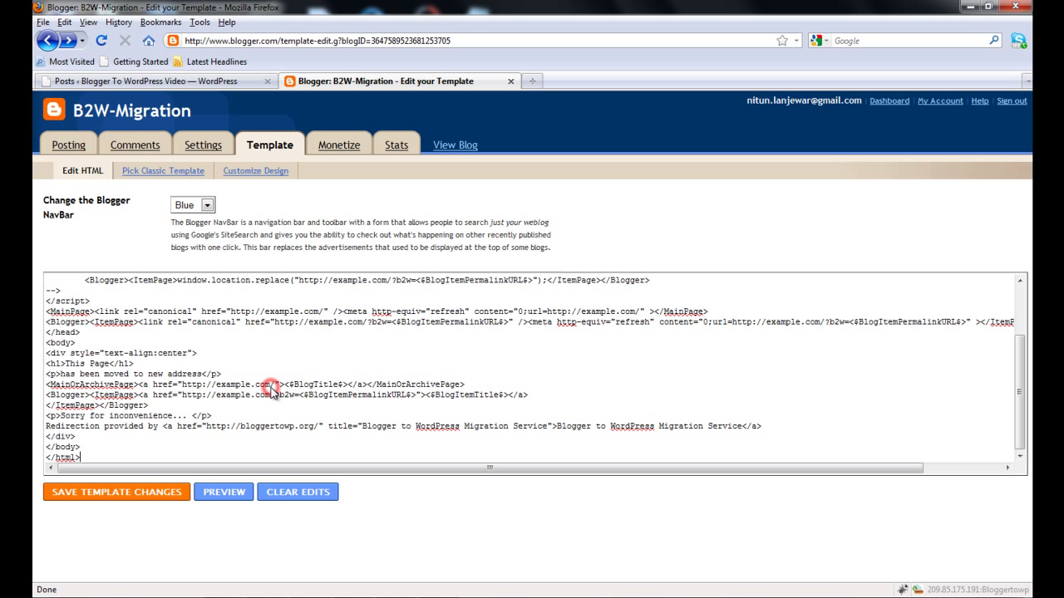
pyautogui.click(149, 493)
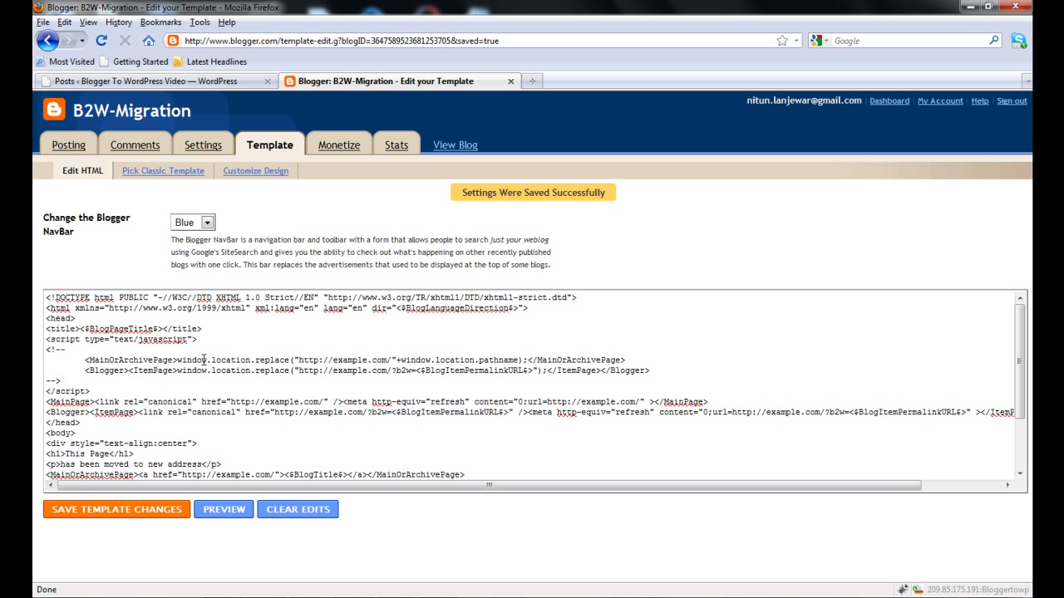
# - Open the blog and its newest post in new tabs, confirming both redirect to example.com
pyautogui.rightClick(461, 150)
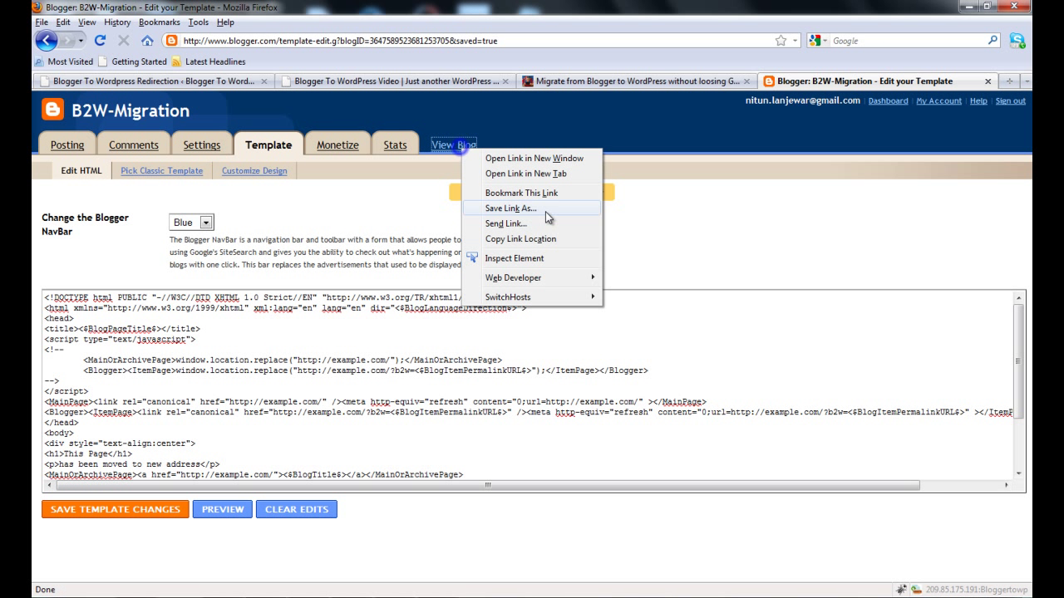
pyautogui.click(536, 173)
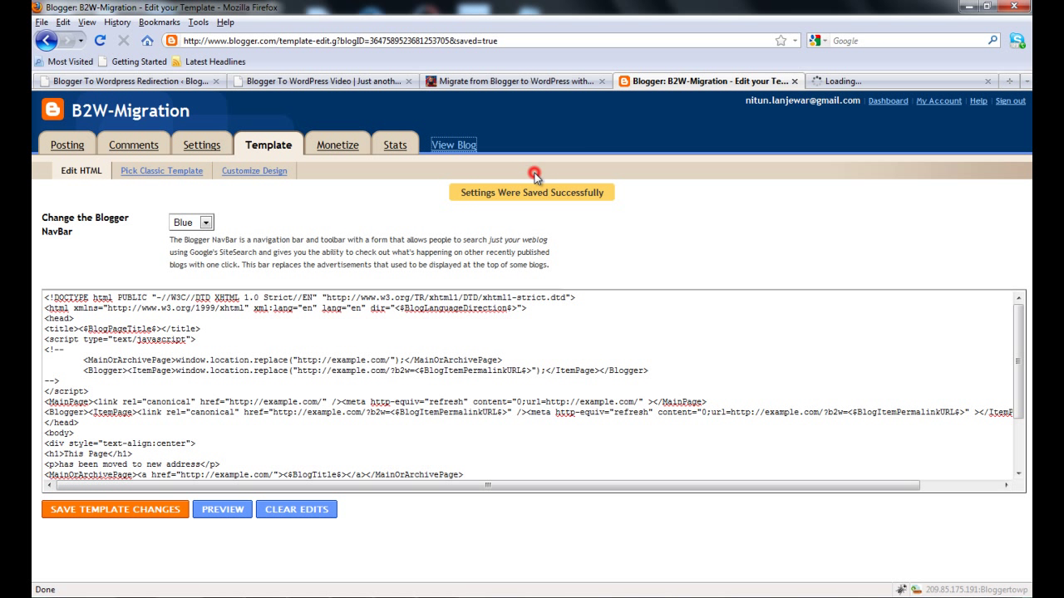
pyautogui.click(859, 82)
pyautogui.click(743, 80)
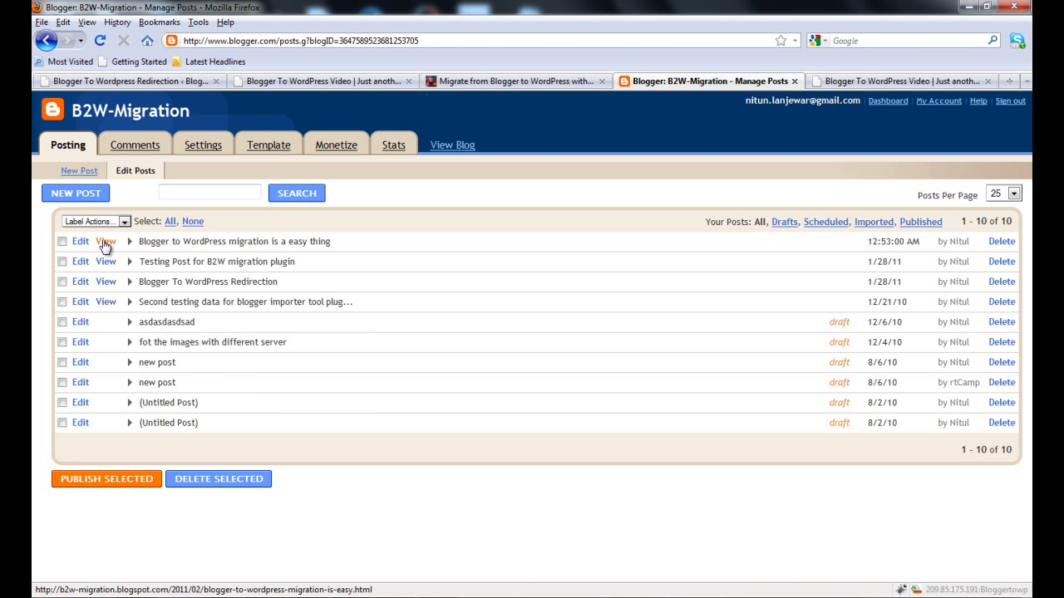
pyautogui.rightClick(102, 242)
pyautogui.click(166, 267)
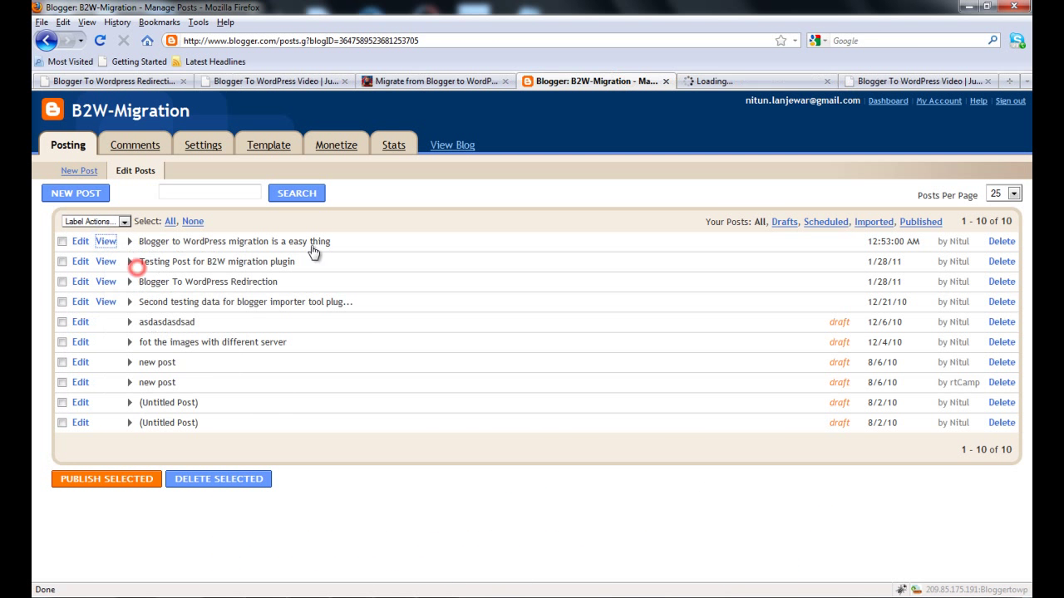
pyautogui.click(754, 81)
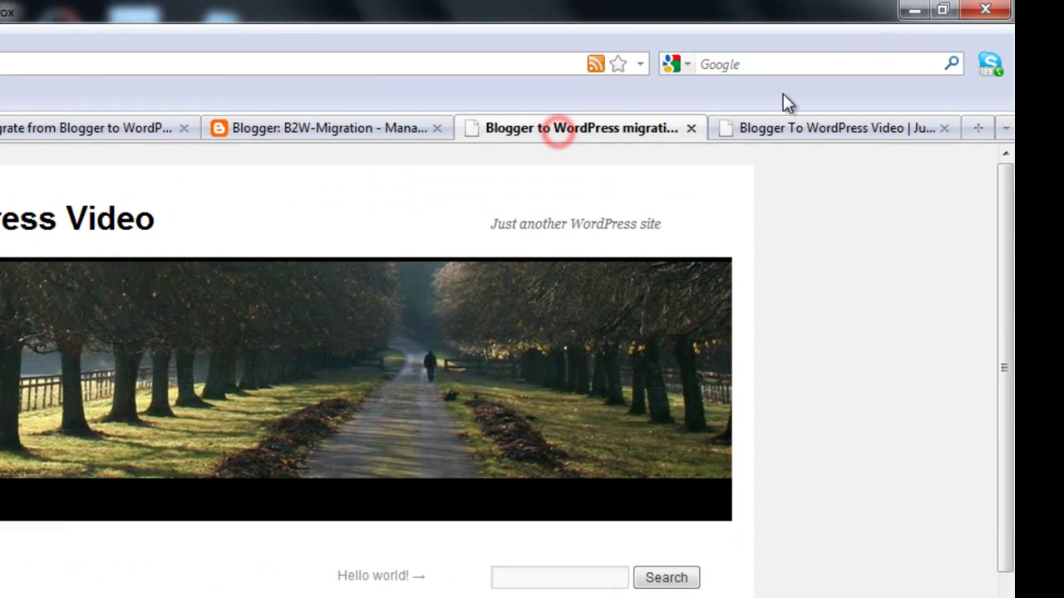
# - Google site:b2w-migration.blogspot.com with omitted results, and open the April archive result in a new tab
pyautogui.click(886, 42)
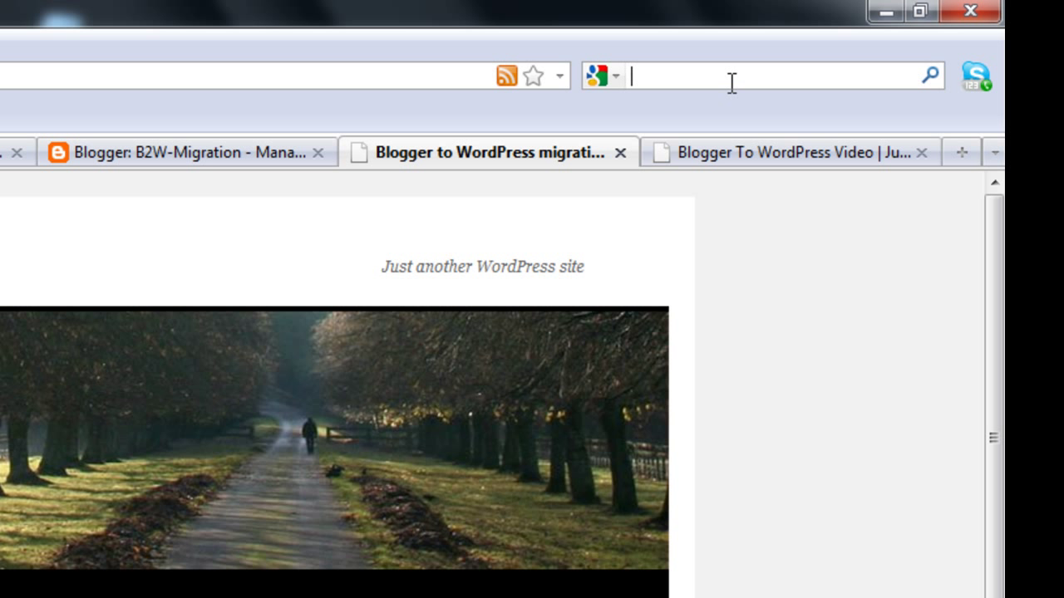
pyautogui.write('sit')
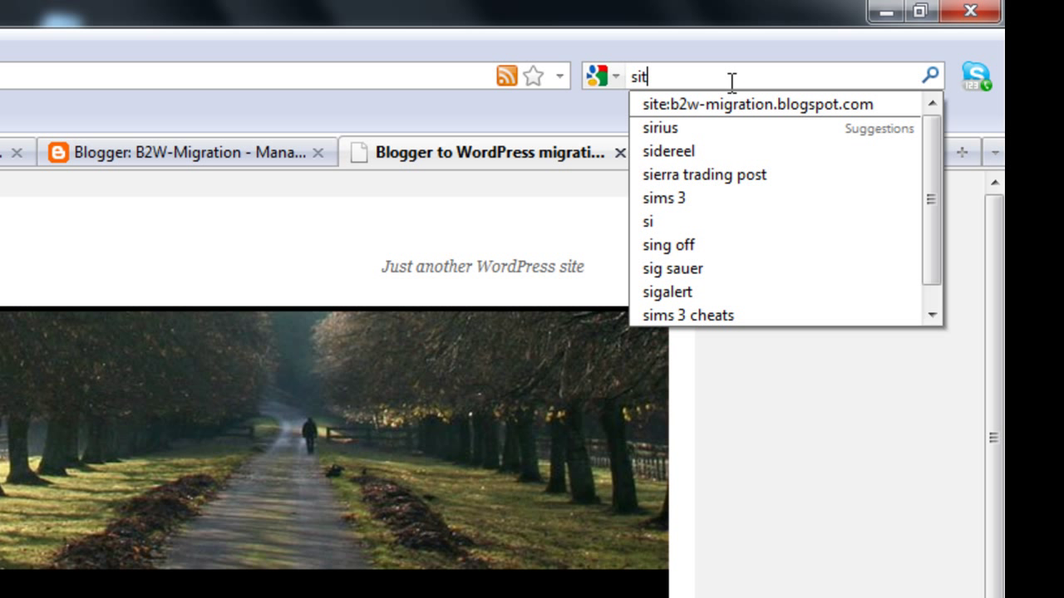
pyautogui.write('e')
pyautogui.click(727, 103)
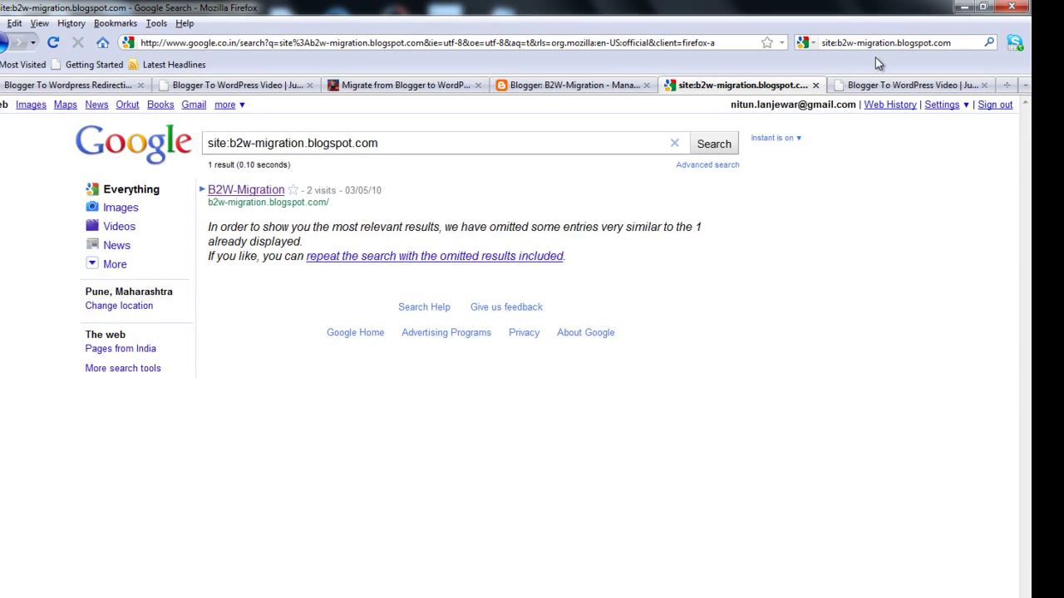
pyautogui.click(432, 248)
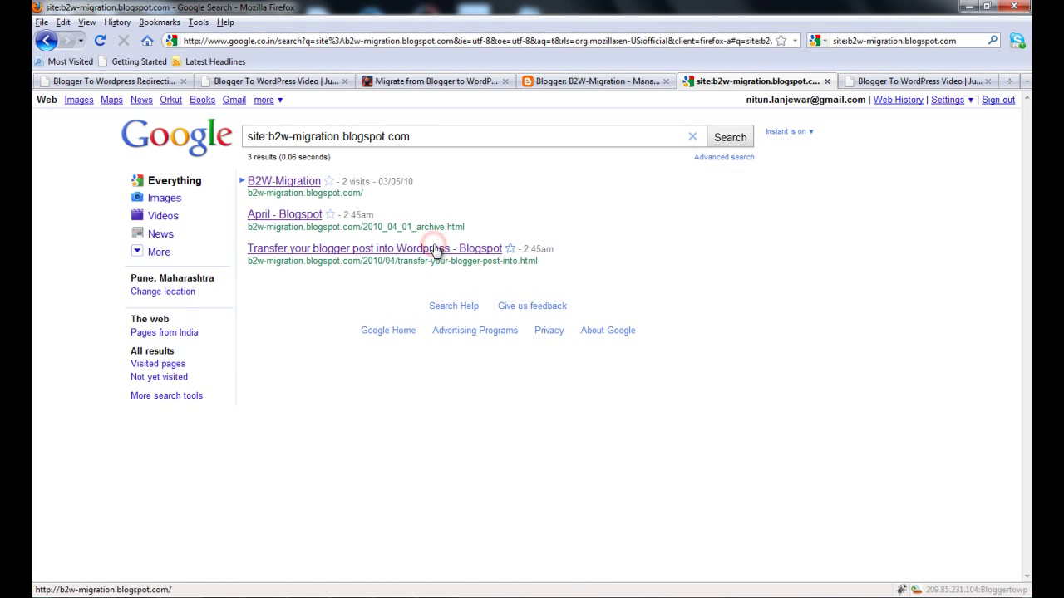
pyautogui.rightClick(278, 219)
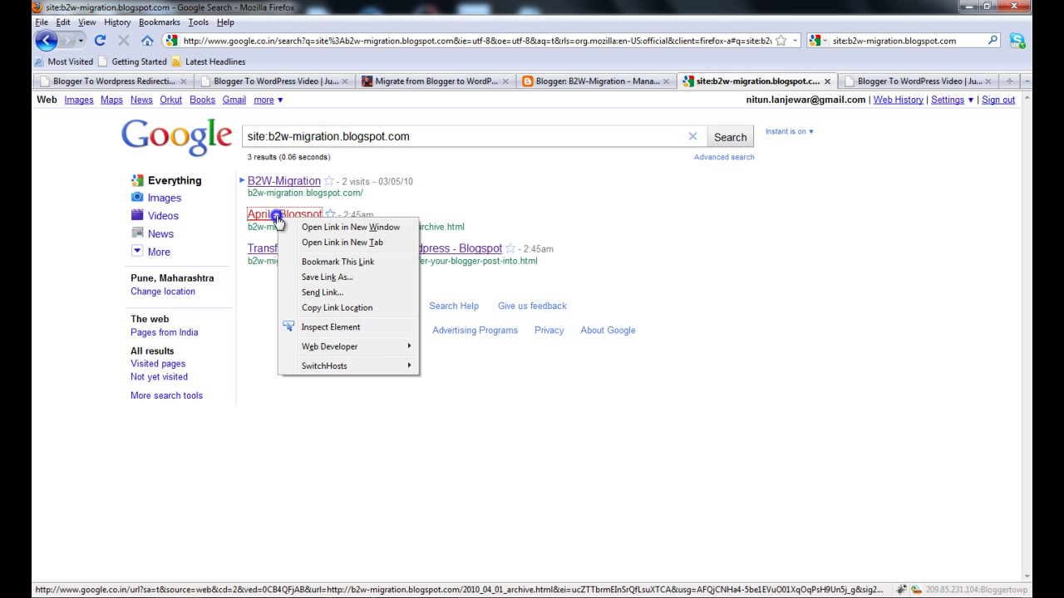
pyautogui.click(320, 242)
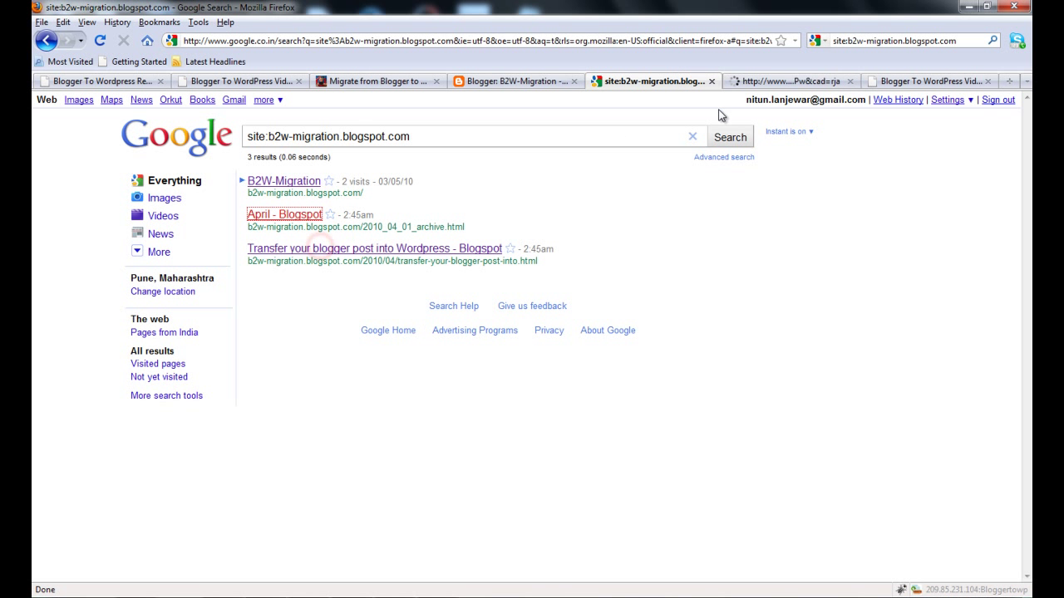
pyautogui.click(748, 81)
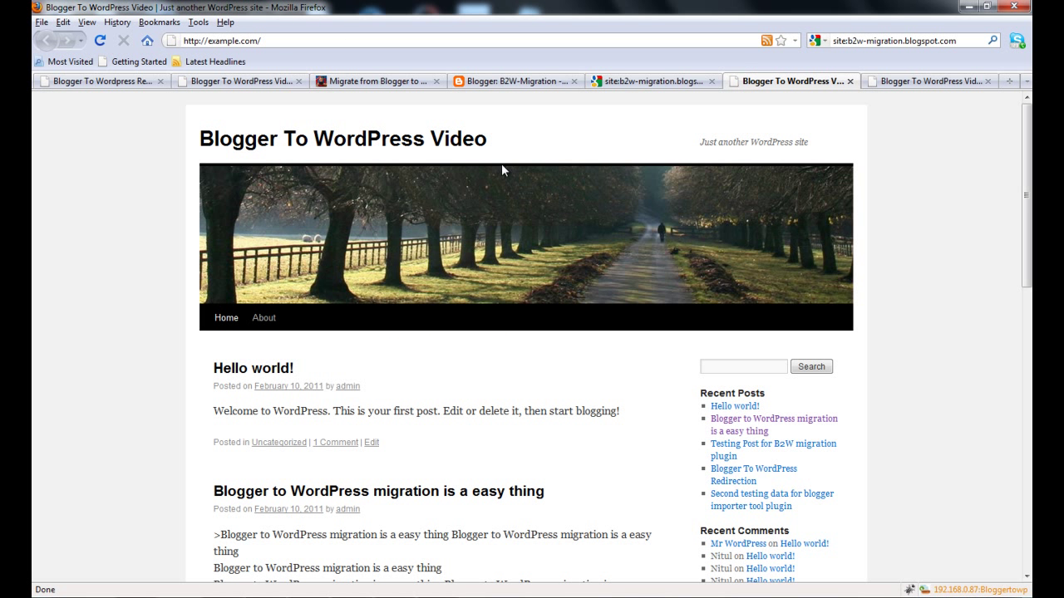
# - Generate several Verify Configuration test links in the redirection plugin, then open Settings > Permalinks
pyautogui.click(660, 82)
pyautogui.click(145, 83)
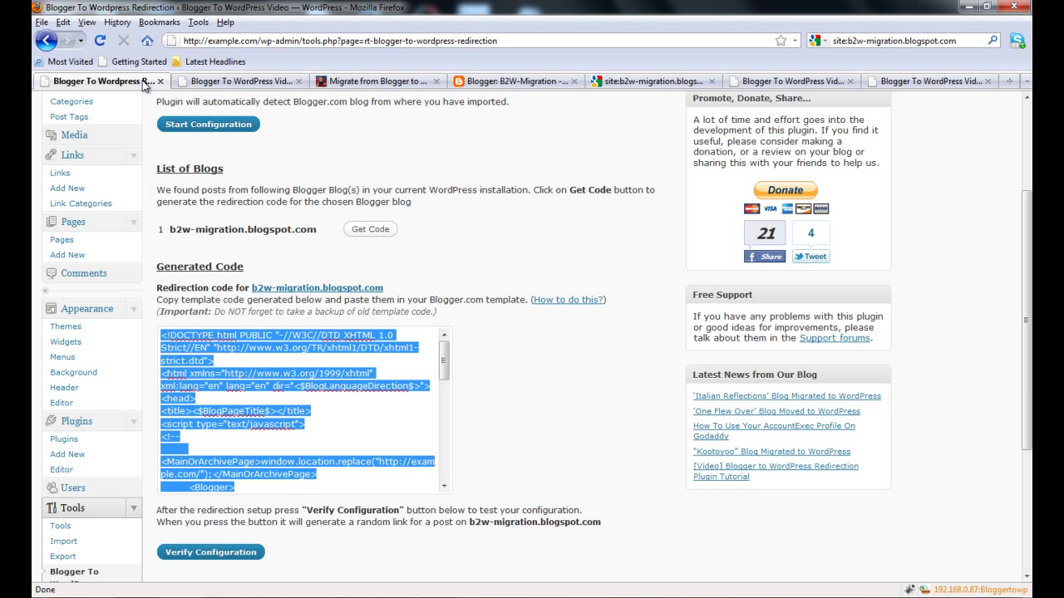
pyautogui.scroll(-3, 448, 455)
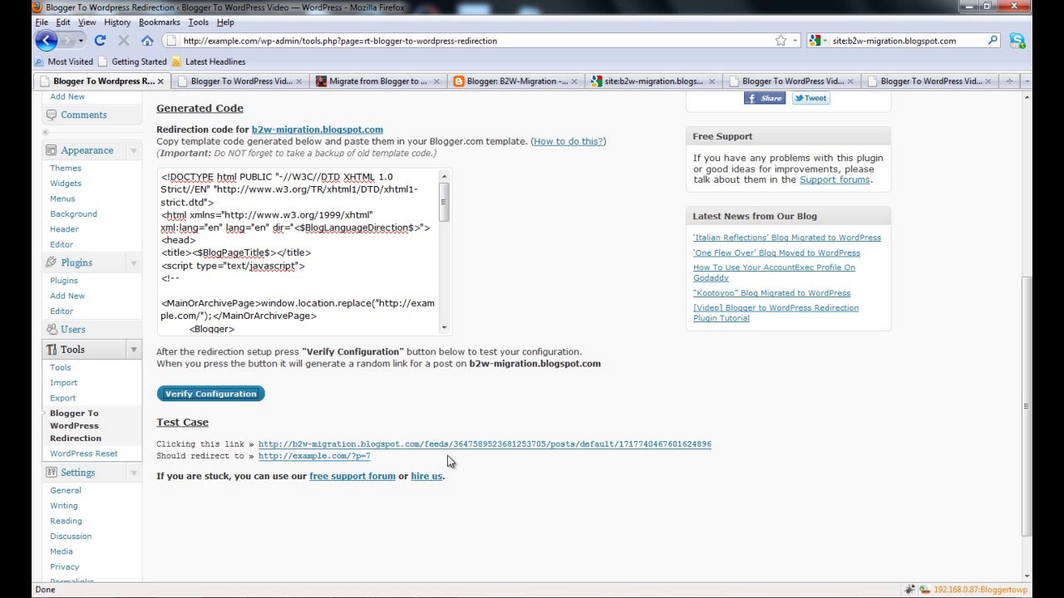
pyautogui.click(245, 394)
pyautogui.click(247, 393)
pyautogui.click(249, 395)
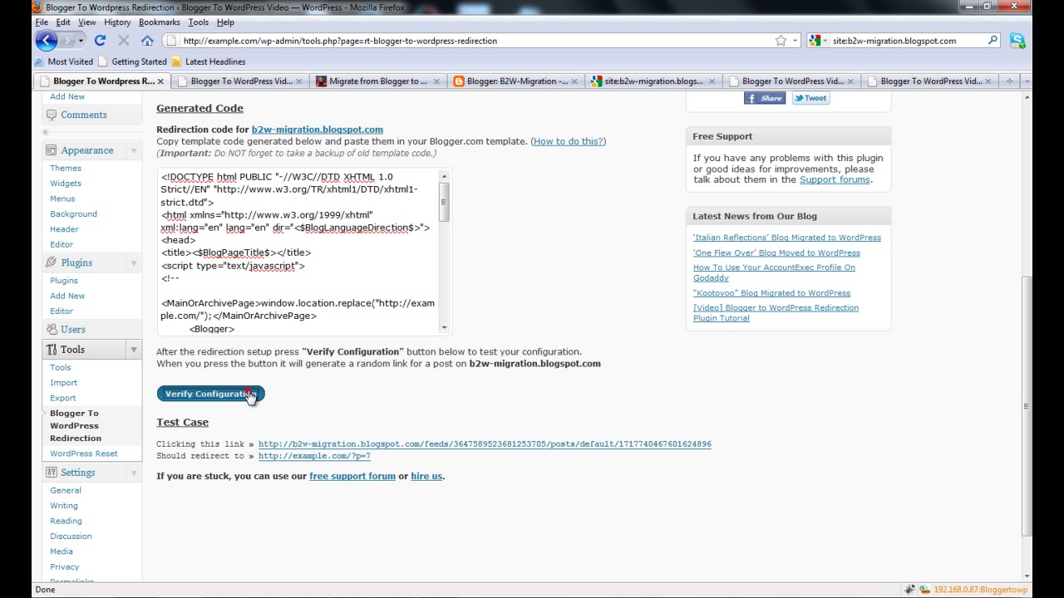
pyautogui.click(249, 394)
pyautogui.scroll(-2, 407, 542)
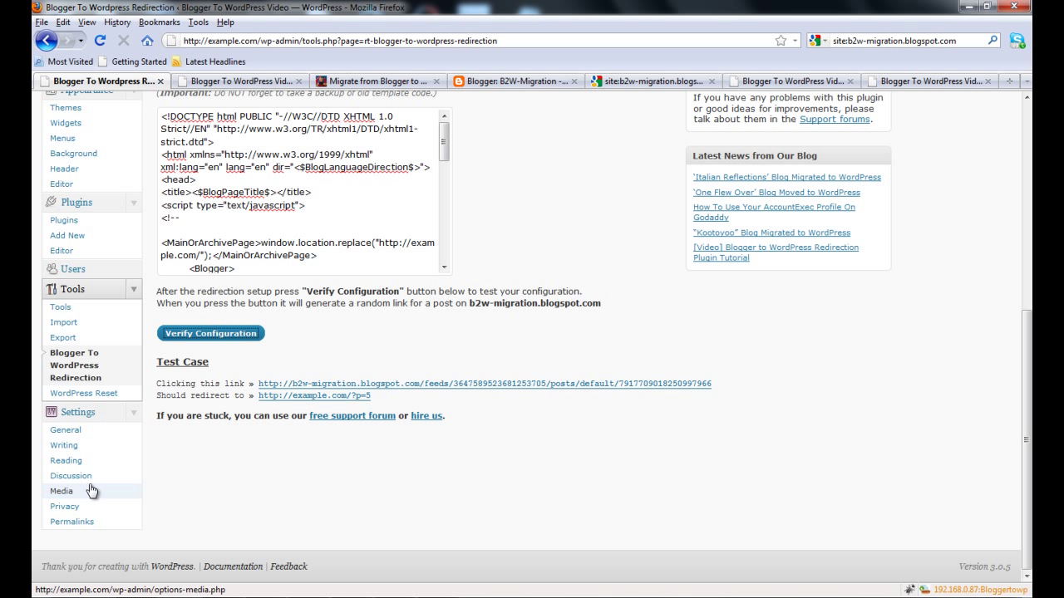
pyautogui.click(111, 518)
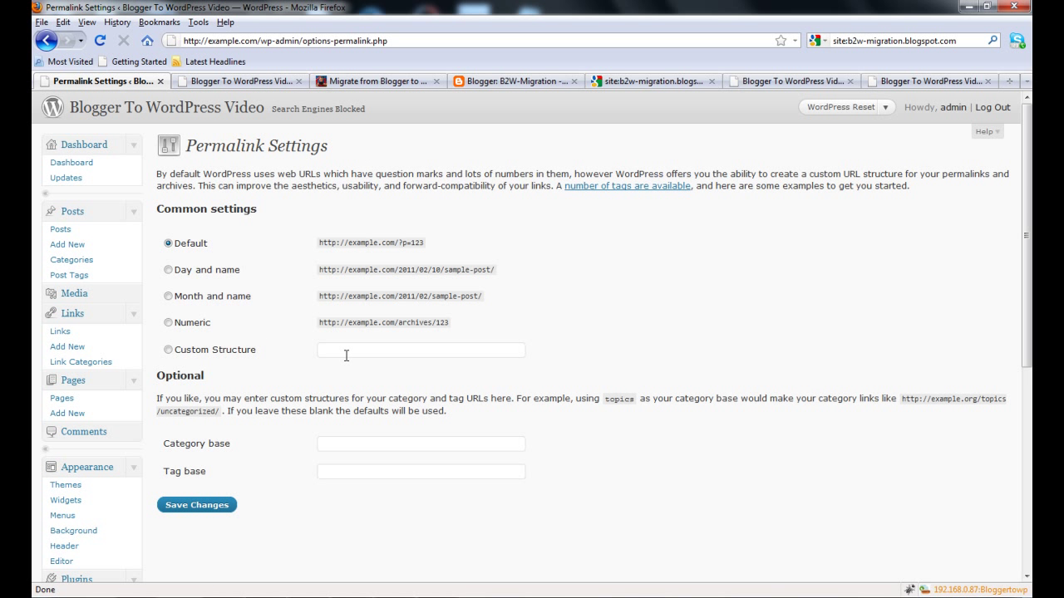
# - Save a custom permalink structure of /%year%/%monthnum%/%postname%.html
pyautogui.click(345, 355)
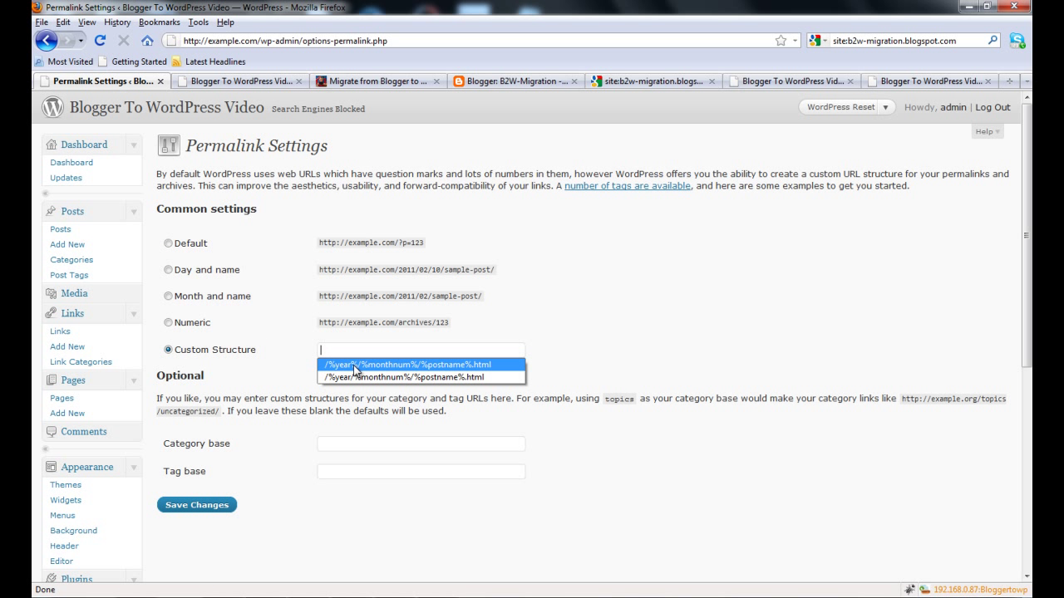
pyautogui.click(355, 365)
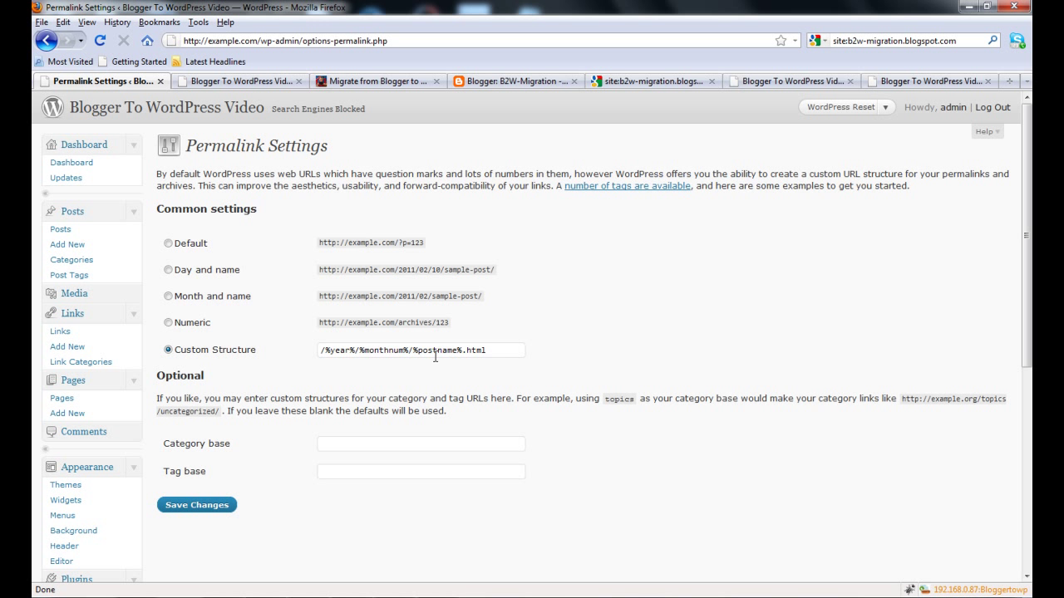
pyautogui.click(196, 504)
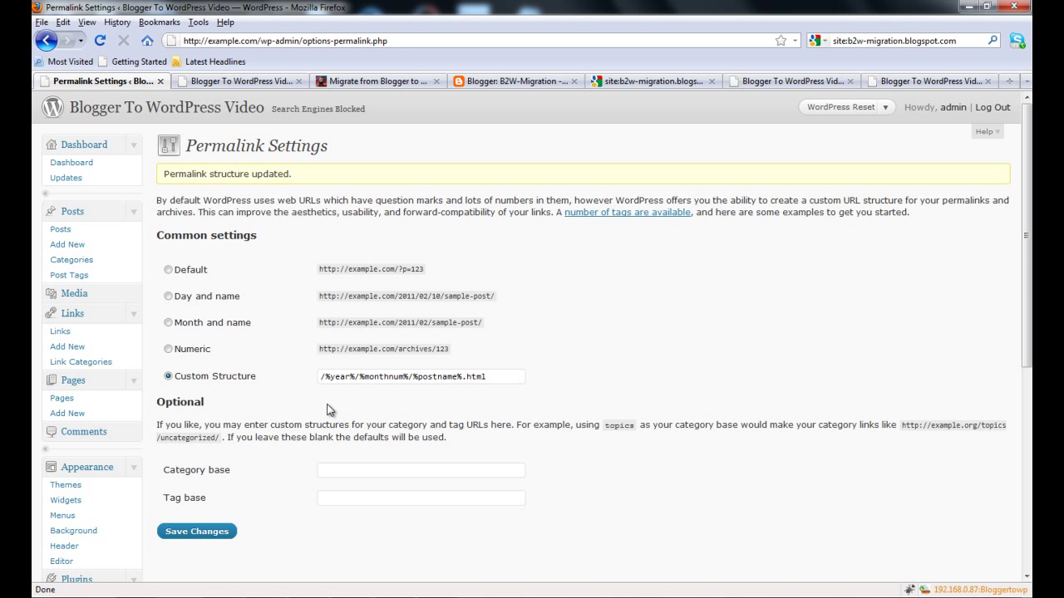
# - Confirm Blogger's 'Testing Post for B2W migration plugin' redirects to its .html URL, then list WordPress posts
pyautogui.click(507, 80)
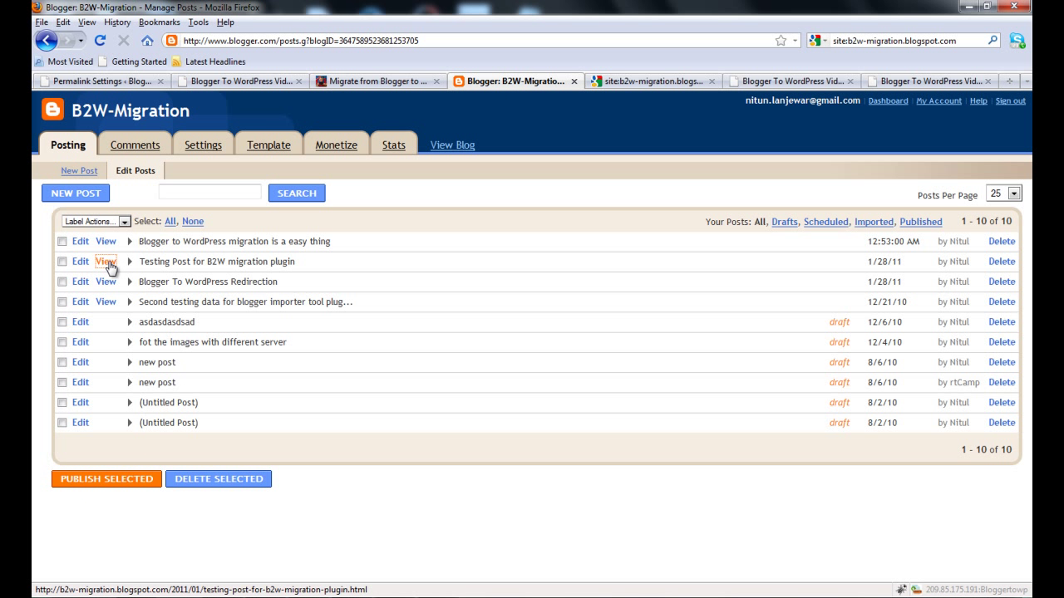
pyautogui.click(108, 263)
pyautogui.click(562, 83)
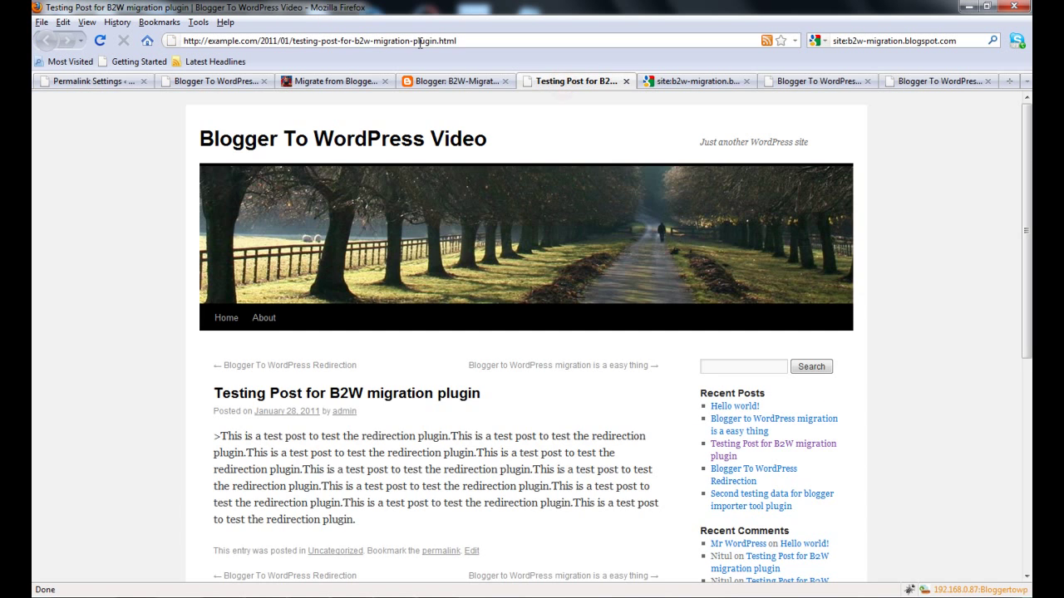
pyautogui.click(83, 80)
pyautogui.click(63, 229)
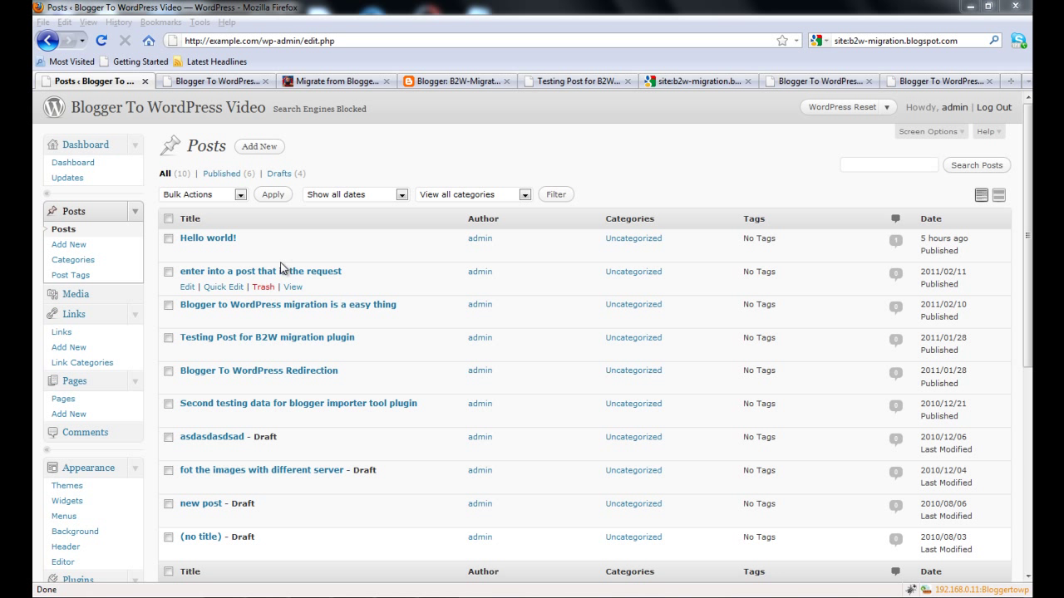
# - Trash the default 'Hello world!' post from the Posts list
pyautogui.click(264, 255)
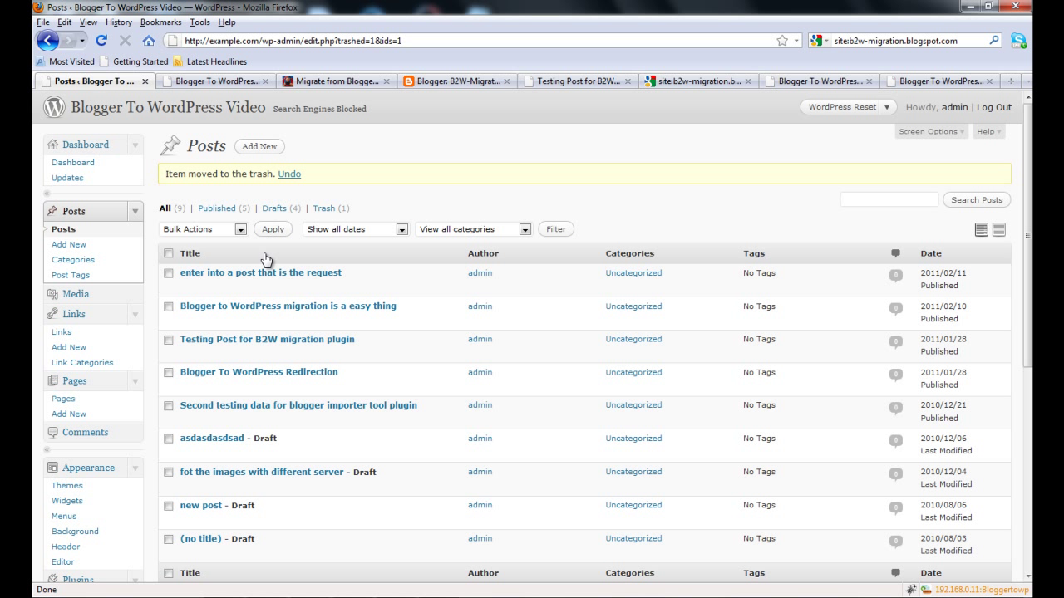